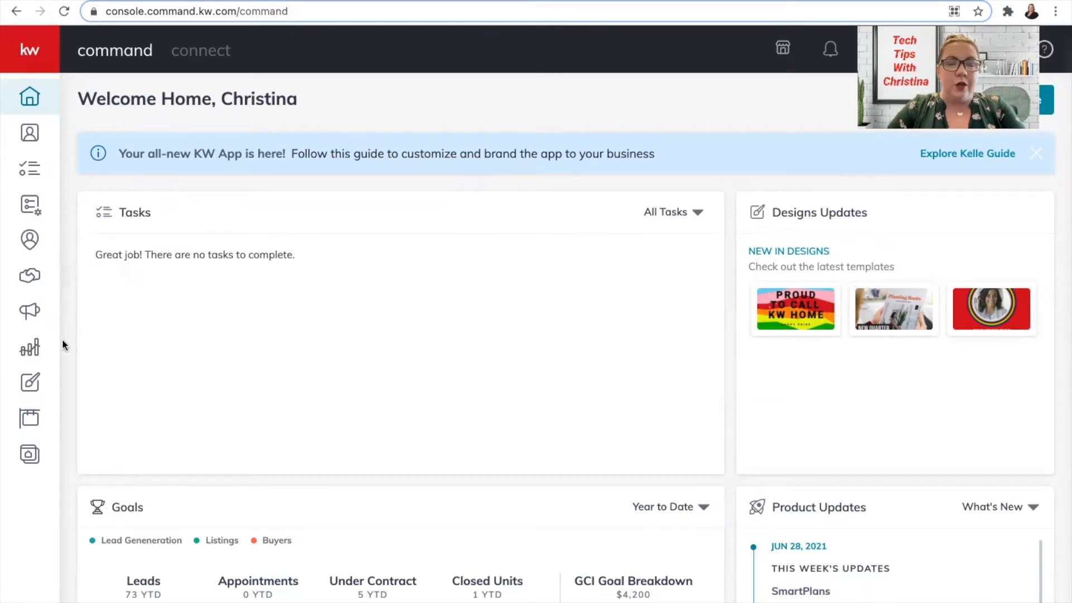
# - Start a new direct mail campaign from the Campaigns dashboard
pyautogui.click(34, 314)
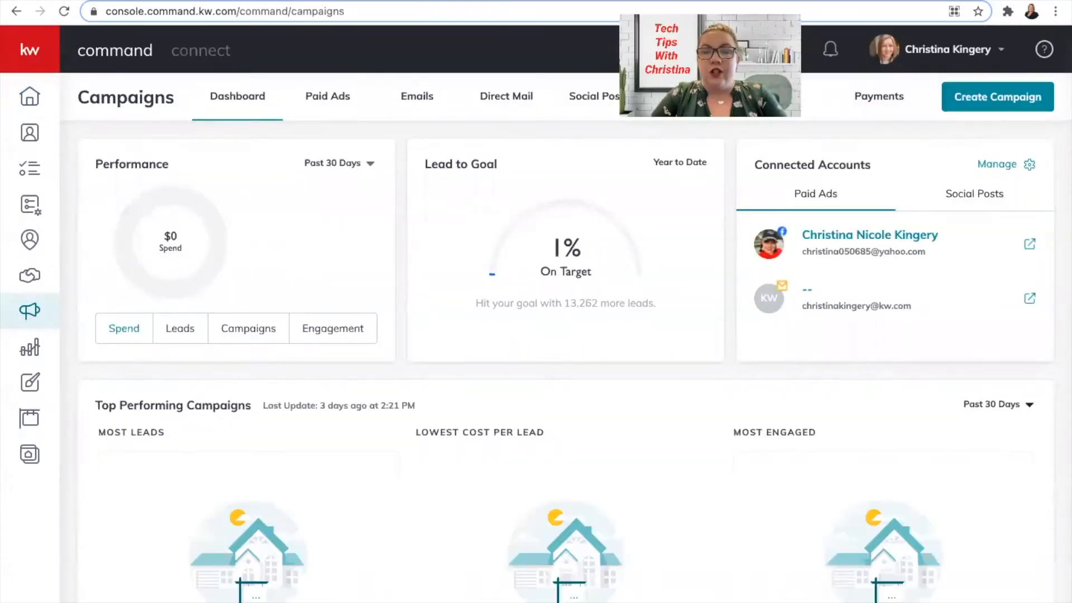
pyautogui.click(1004, 107)
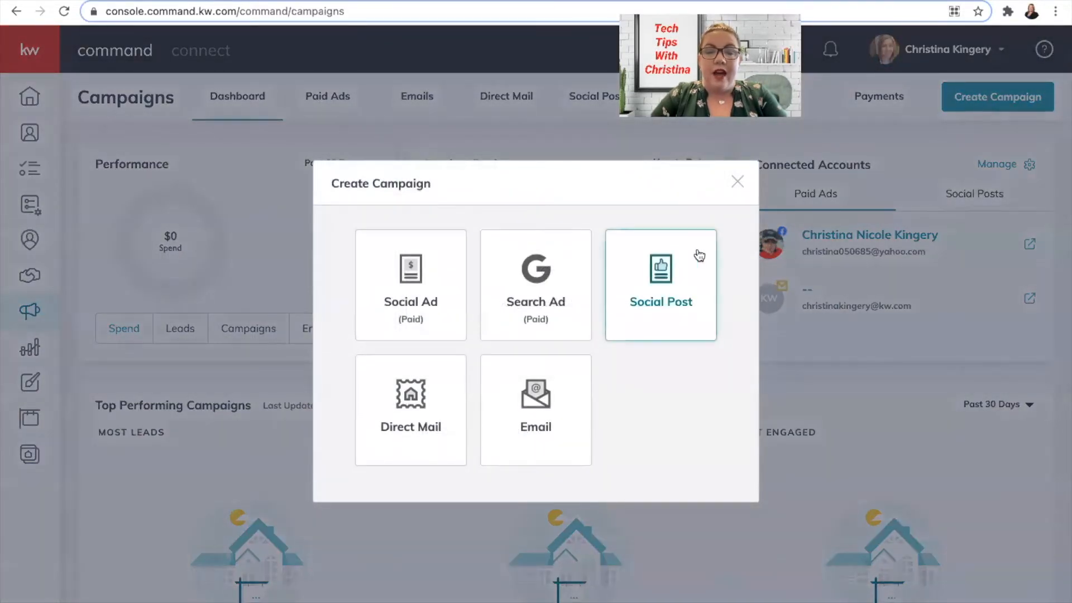
pyautogui.click(415, 404)
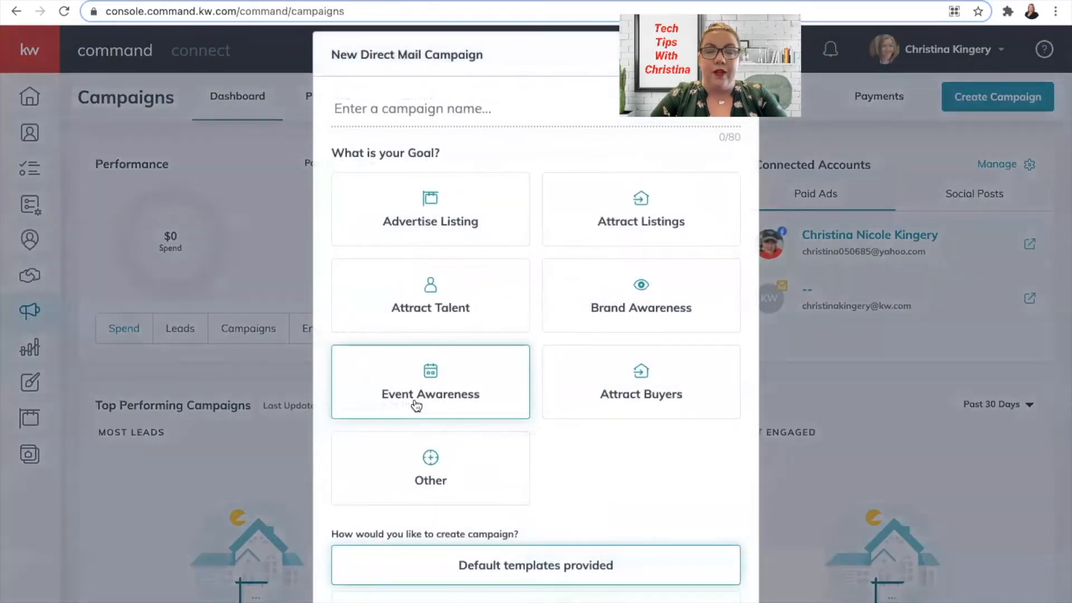
# - Name the campaign 'Brand Awarness', set the Brand Awareness goal, and create it with a custom uploaded template
pyautogui.click(426, 111)
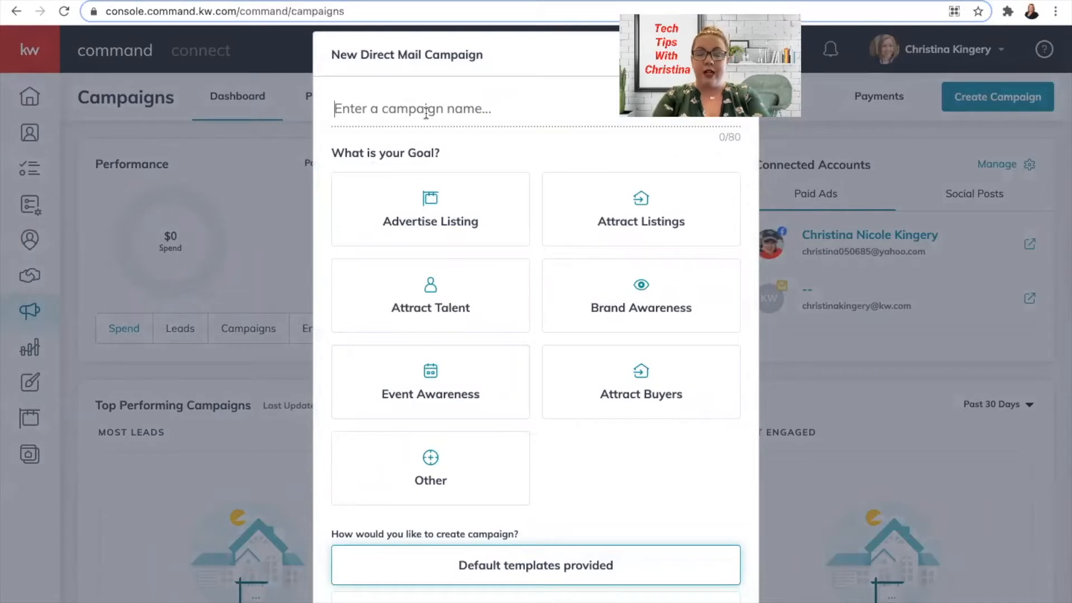
pyautogui.write('Brand Awarness')
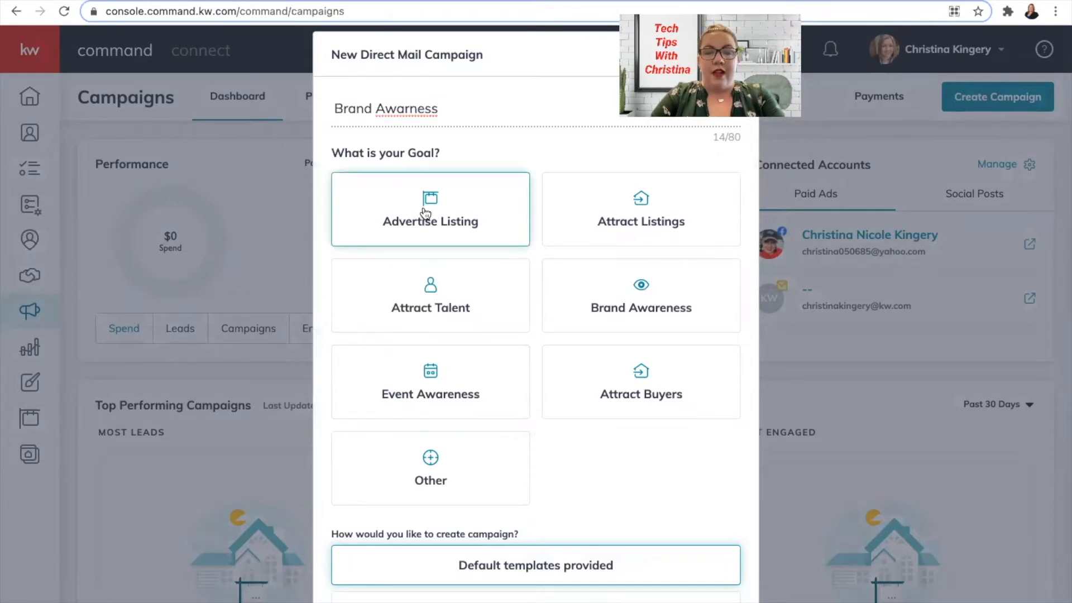
pyautogui.click(628, 296)
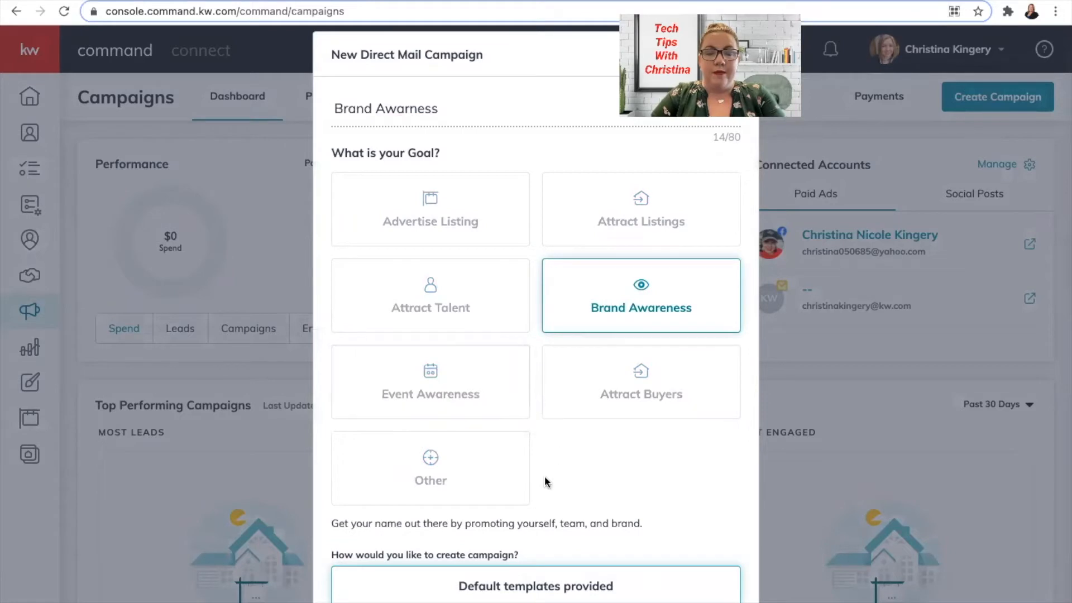
pyautogui.scroll(-2, 544, 476)
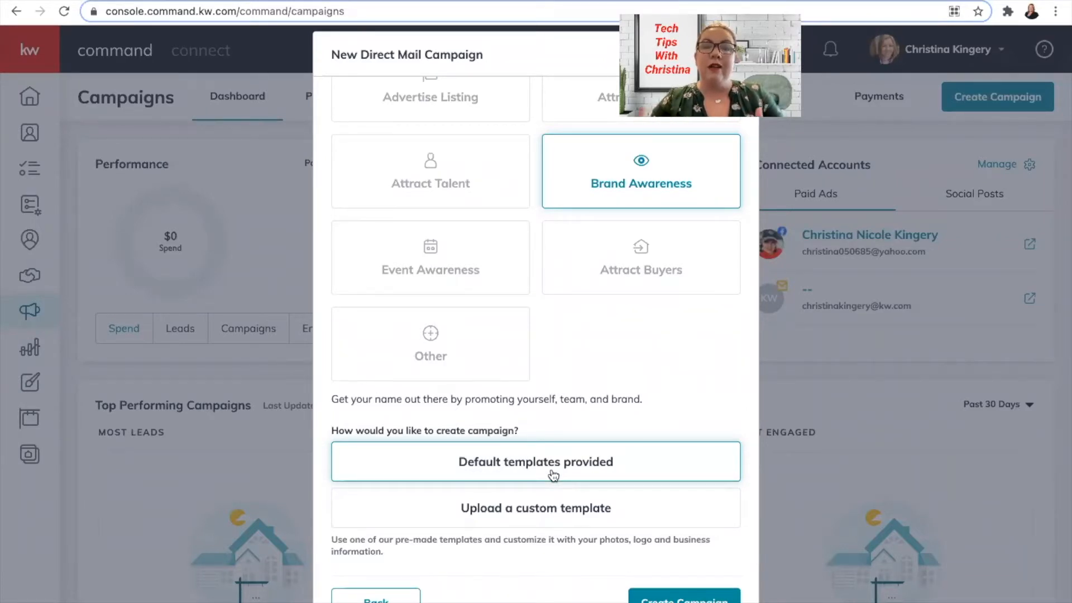
pyautogui.click(544, 508)
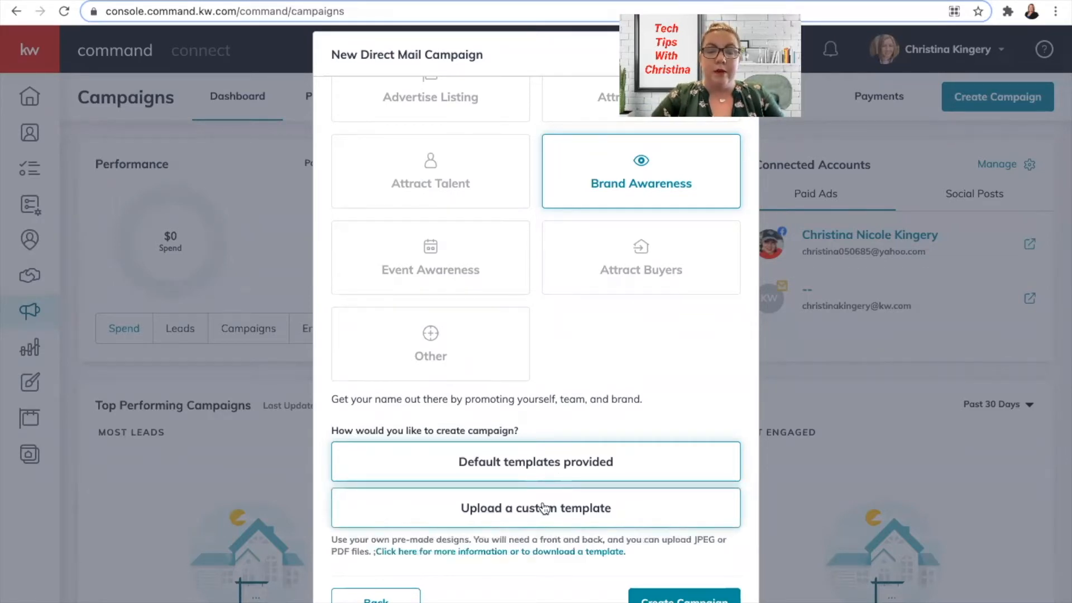
pyautogui.click(678, 599)
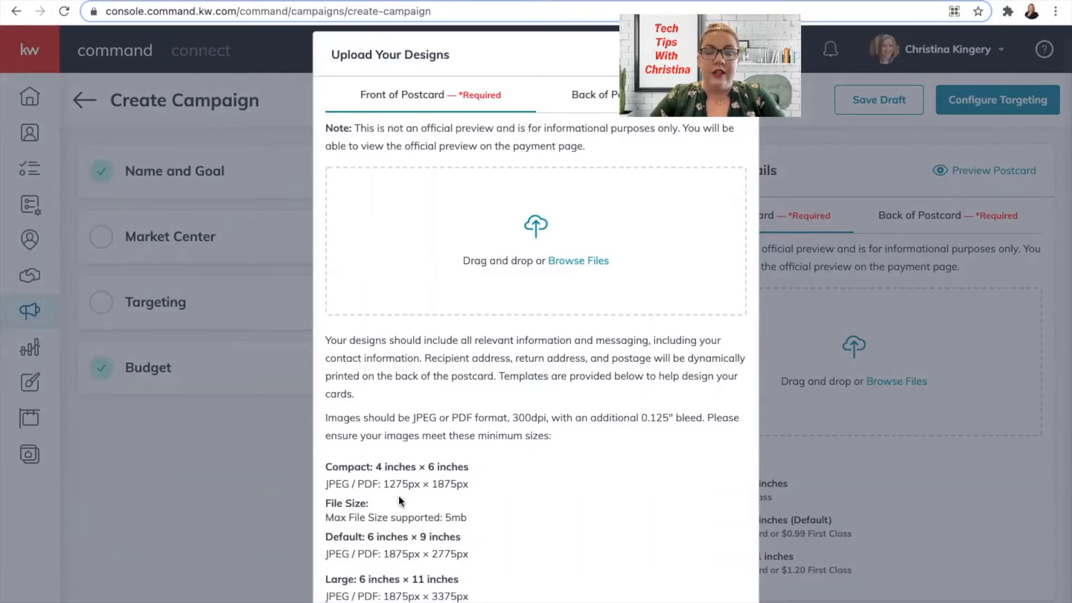
# - Review the front and back image size requirements, then open a new browser tab
pyautogui.scroll(-3, 434, 561)
pyautogui.scroll(1, 433, 561)
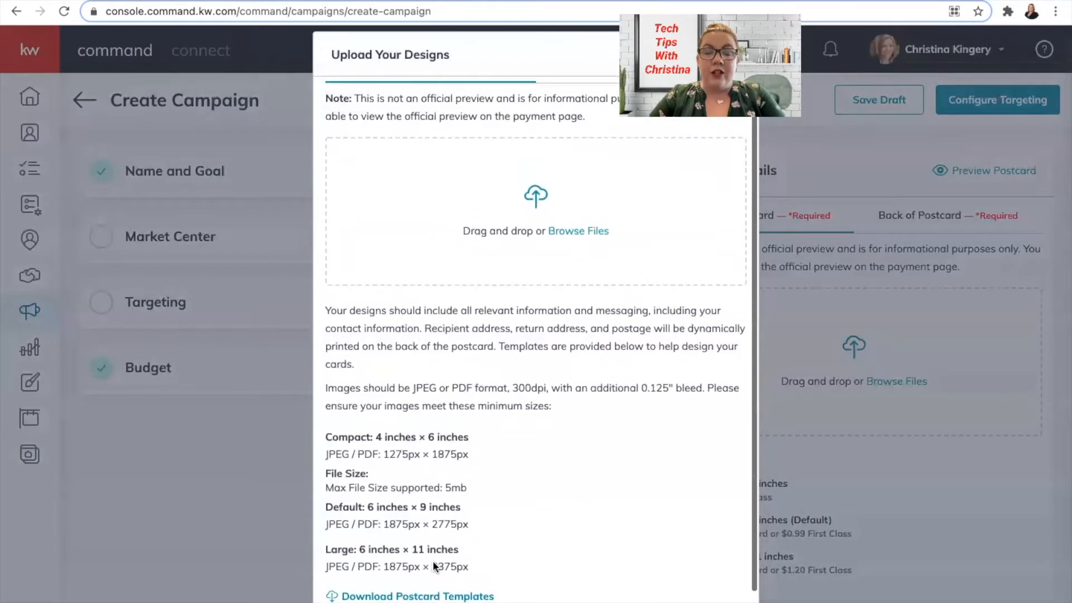
pyautogui.scroll(1, 433, 561)
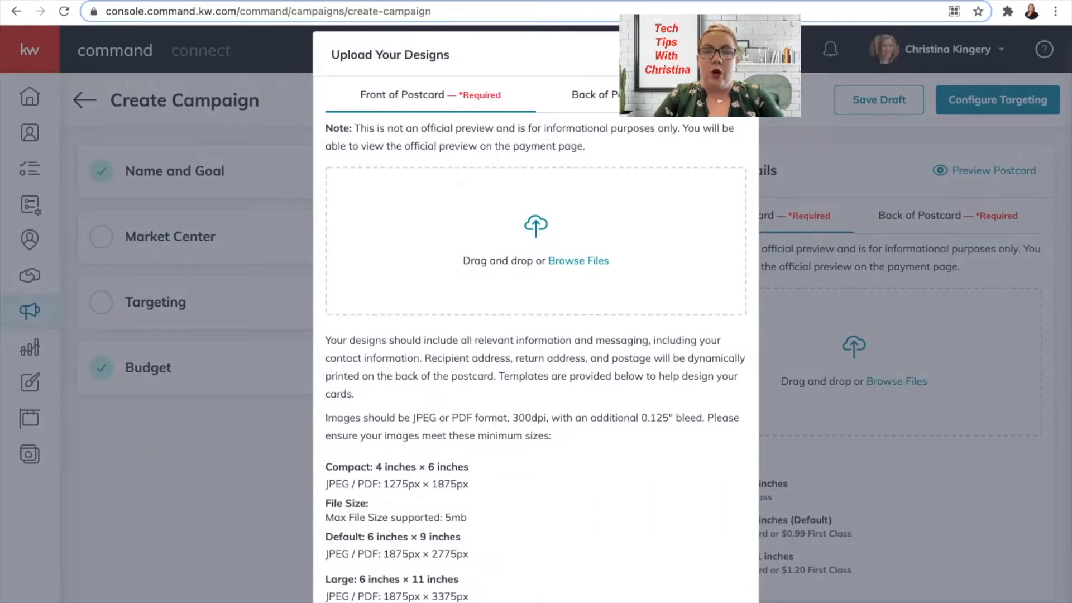
pyautogui.hotkey('ctrl', 't')
# - Go to agent.kw.com and start a new Print design to reach the template library
pyautogui.write('agent')
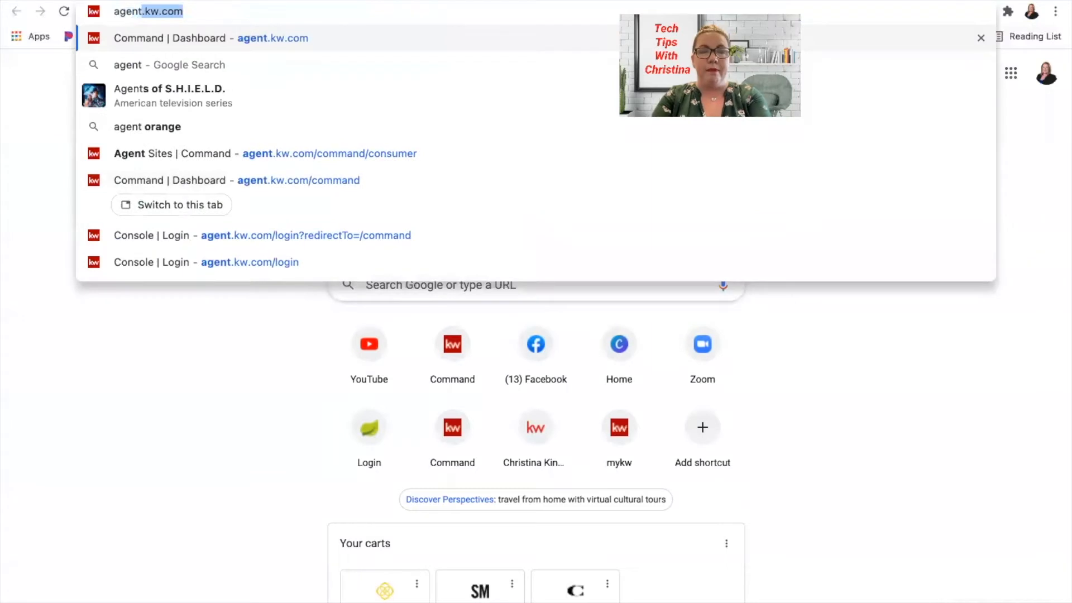
pyautogui.press('Return')
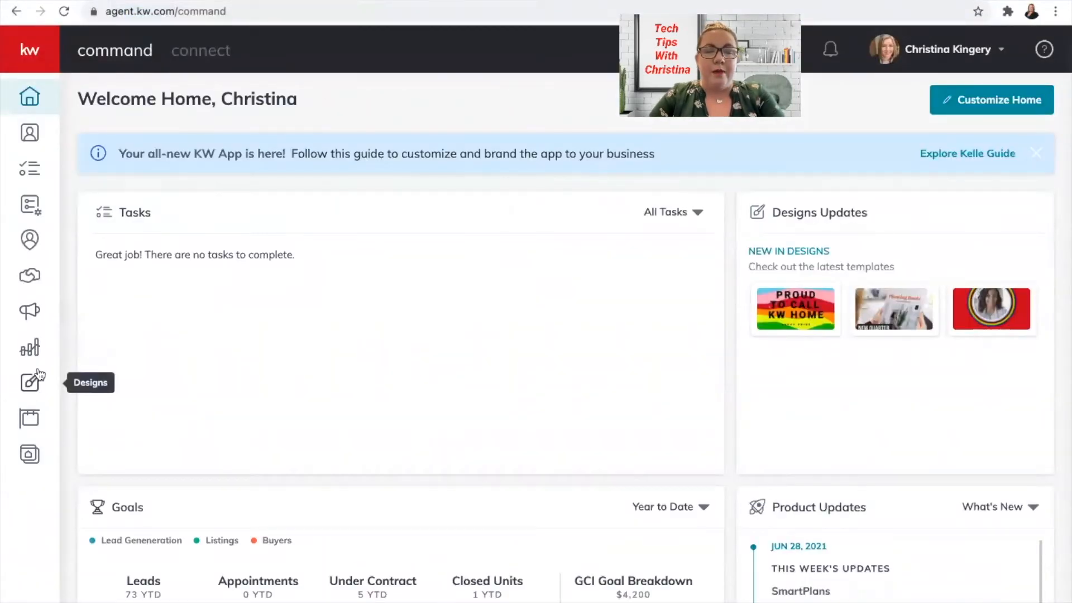
pyautogui.click(24, 385)
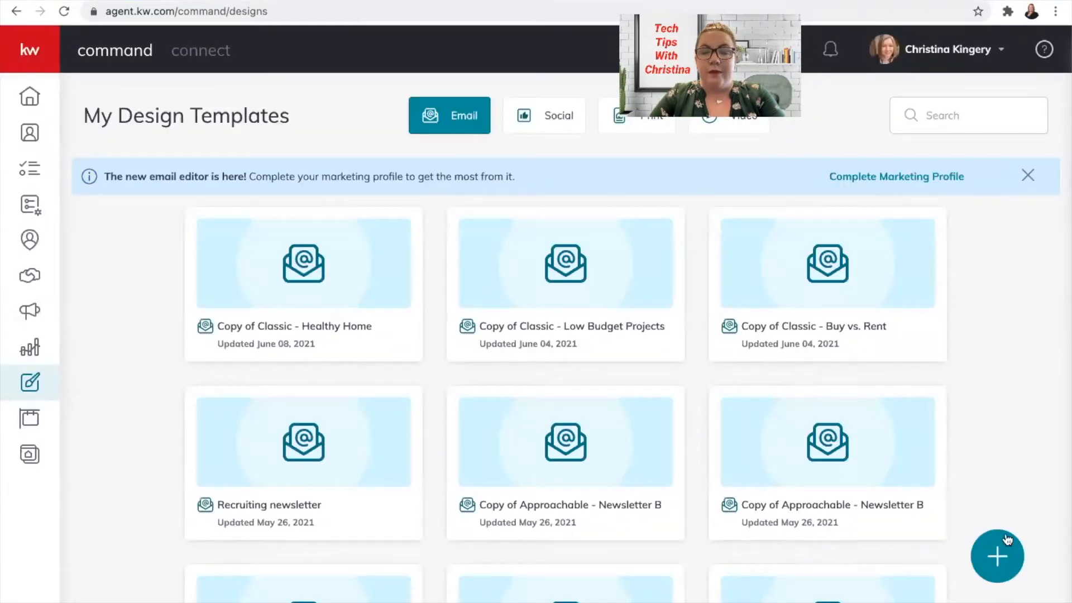
pyautogui.click(1002, 555)
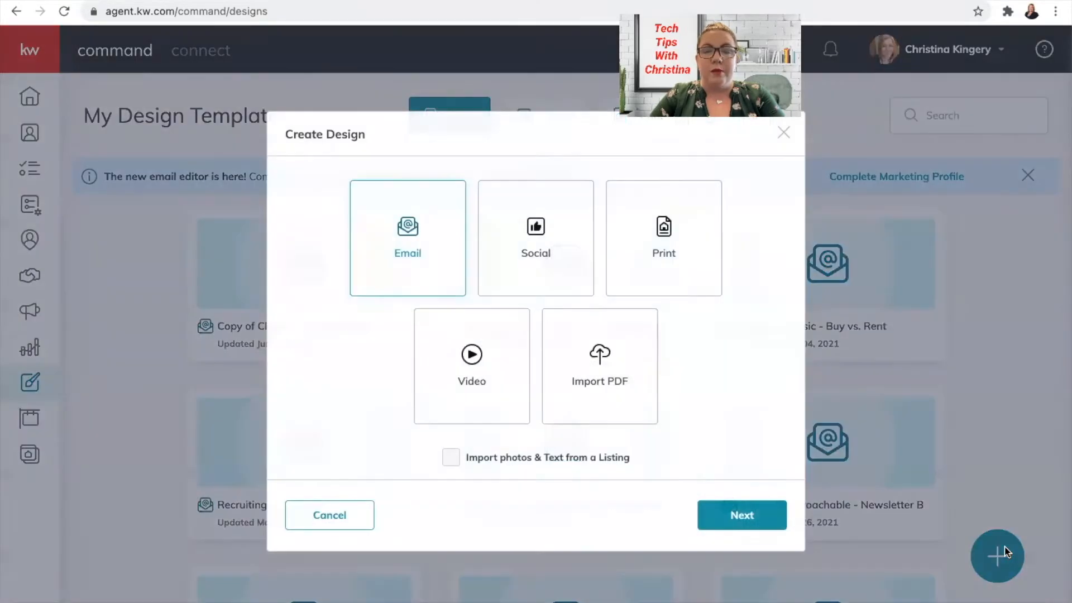
pyautogui.click(687, 251)
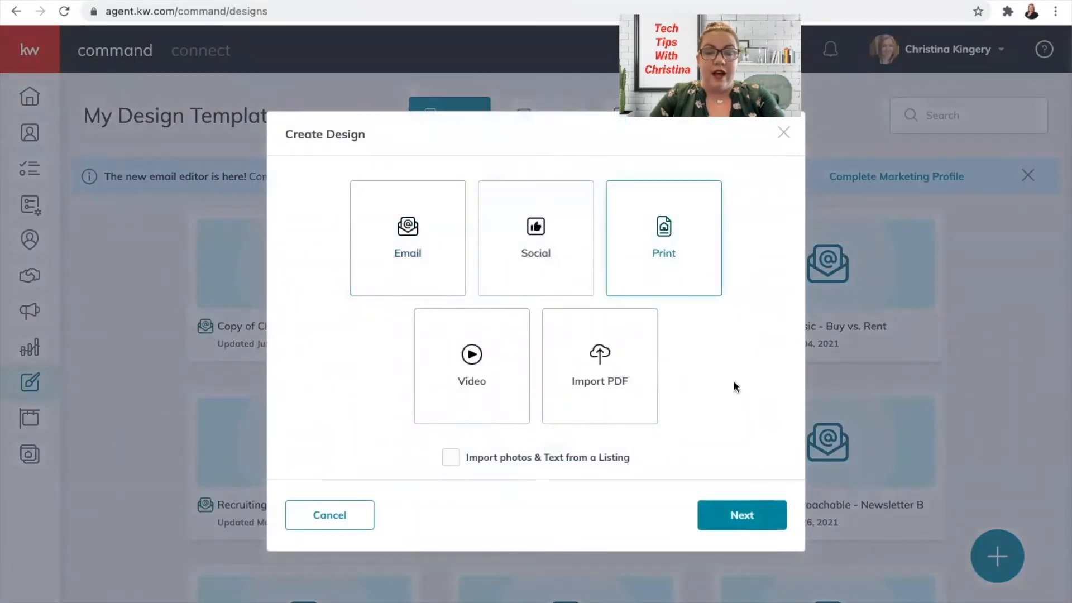
pyautogui.click(751, 515)
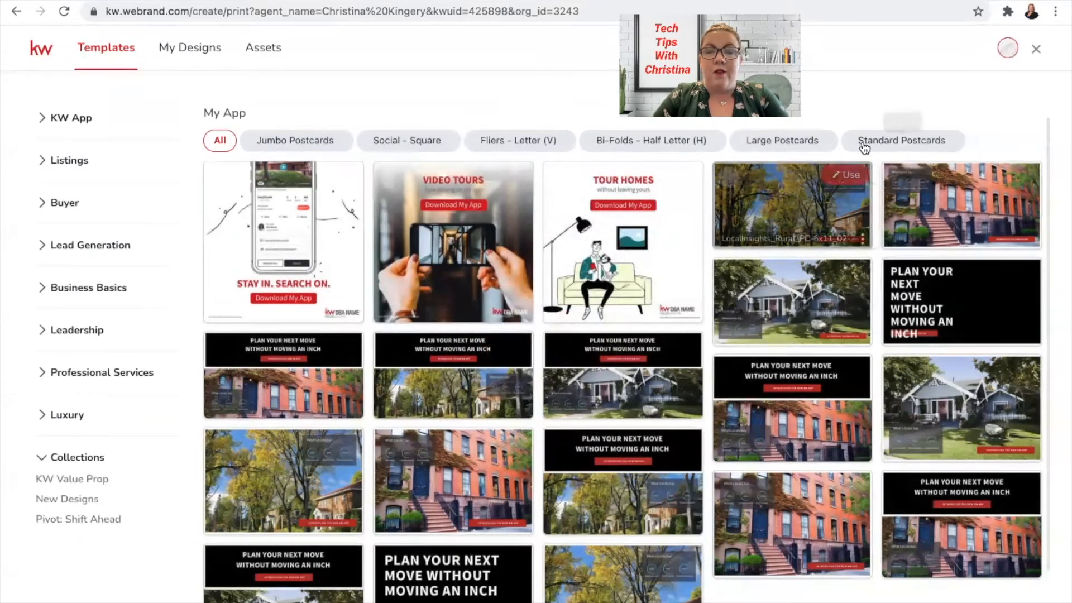
# - Filter the templates to Standard Postcards and expand the Listings categories in the sidebar
pyautogui.click(899, 143)
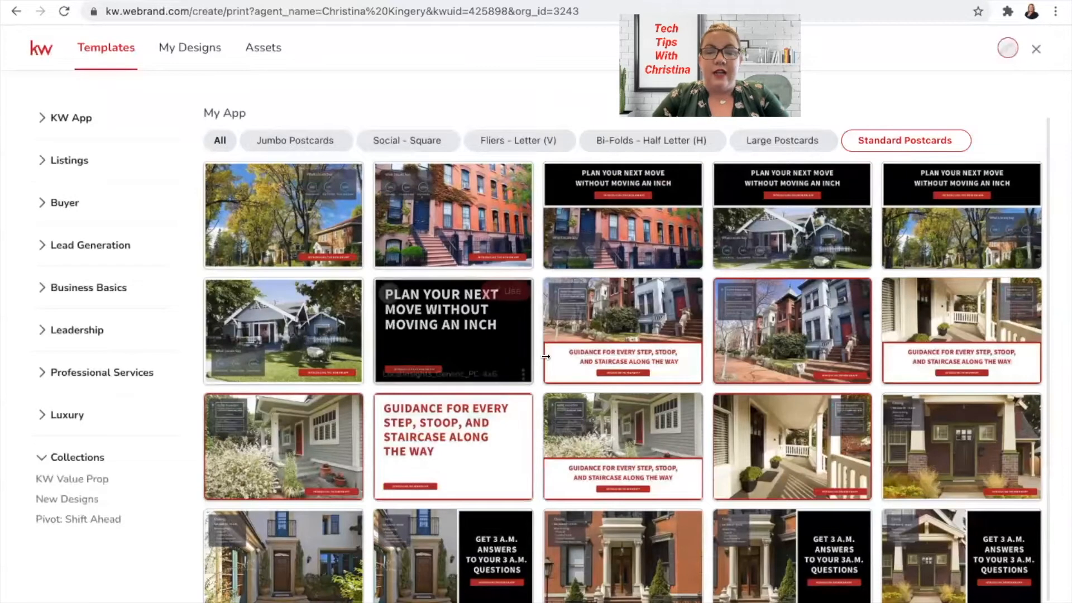
pyautogui.scroll(-6, 789, 438)
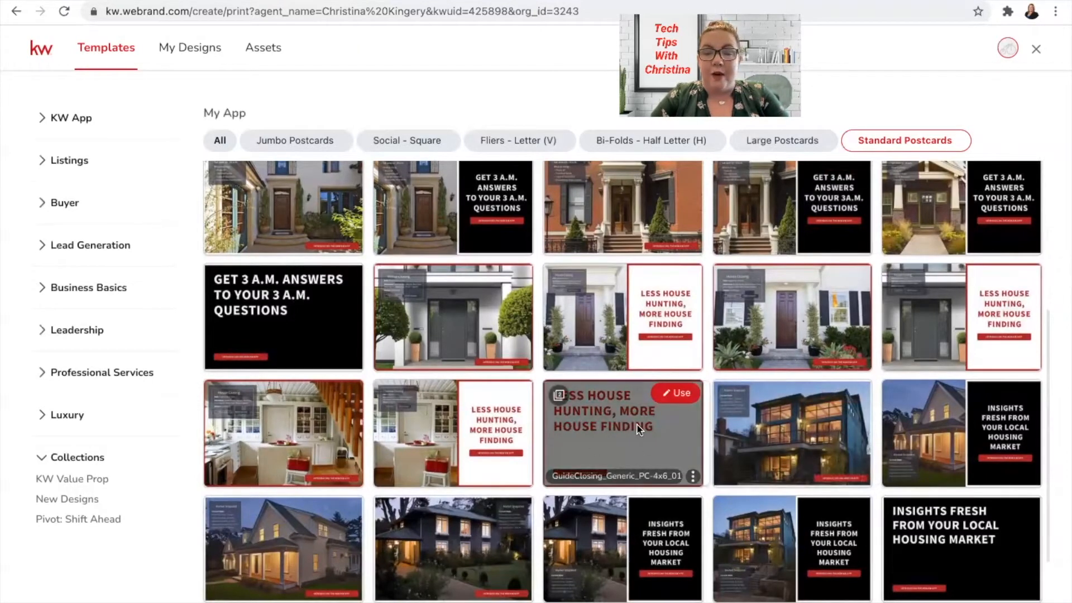
pyautogui.scroll(-3, 640, 428)
pyautogui.scroll(8, 639, 429)
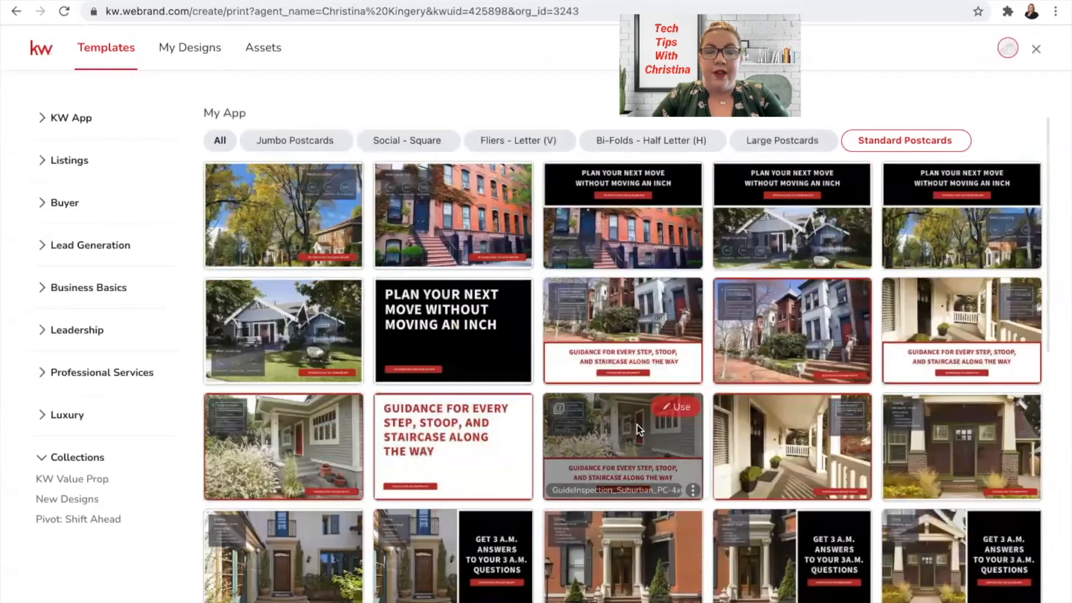
pyautogui.click(93, 162)
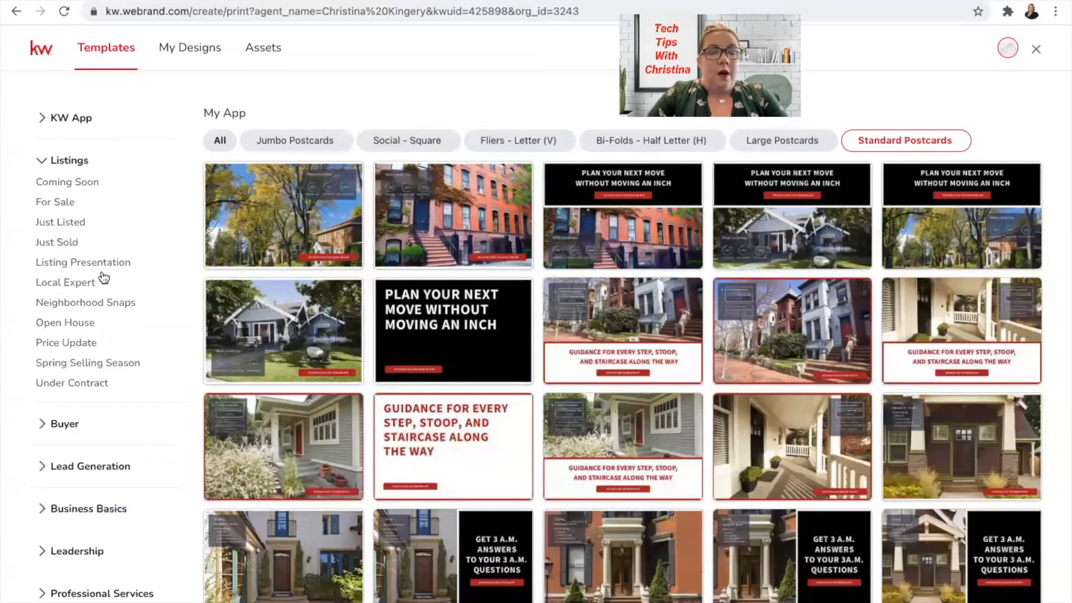
# - Preview Local Expert standard postcards, then switch to the Listings > Neighborhood Snaps templates
pyautogui.click(85, 281)
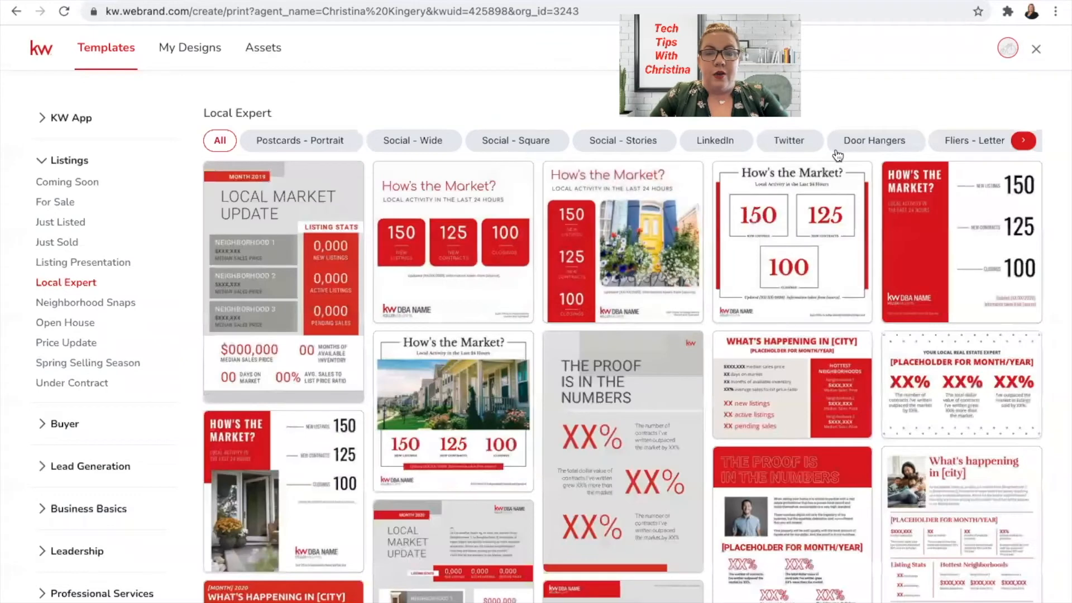
pyautogui.hscroll(2, 837, 146)
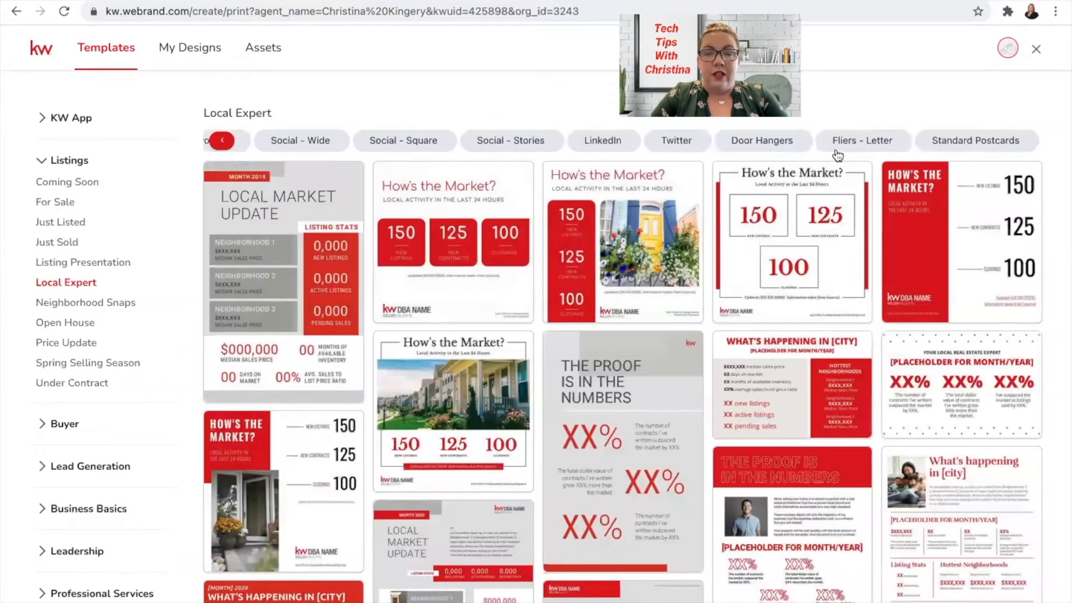
pyautogui.click(970, 144)
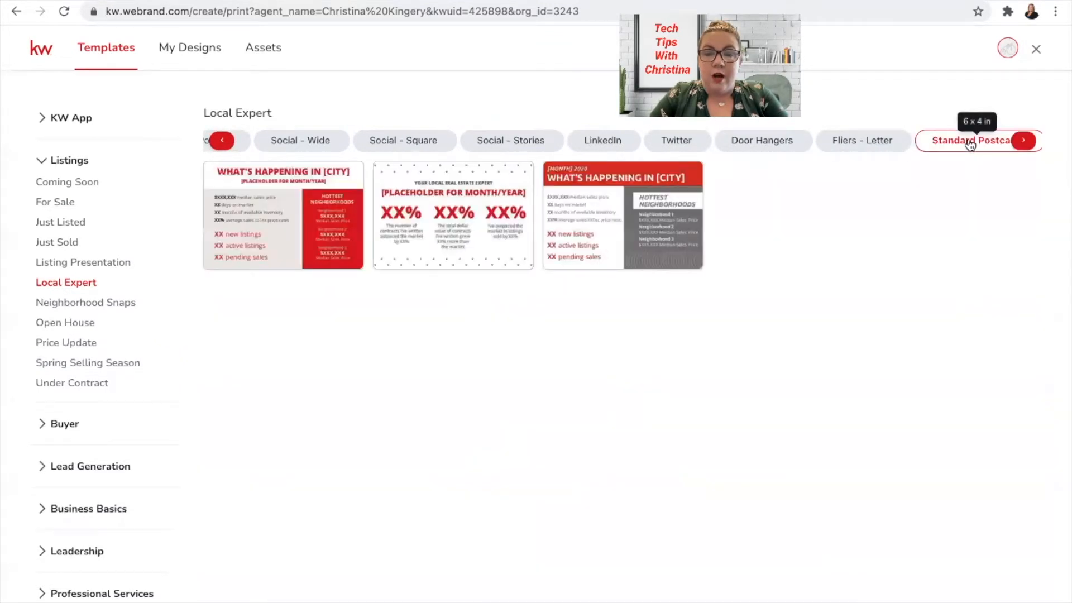
pyautogui.moveTo(354, 220)
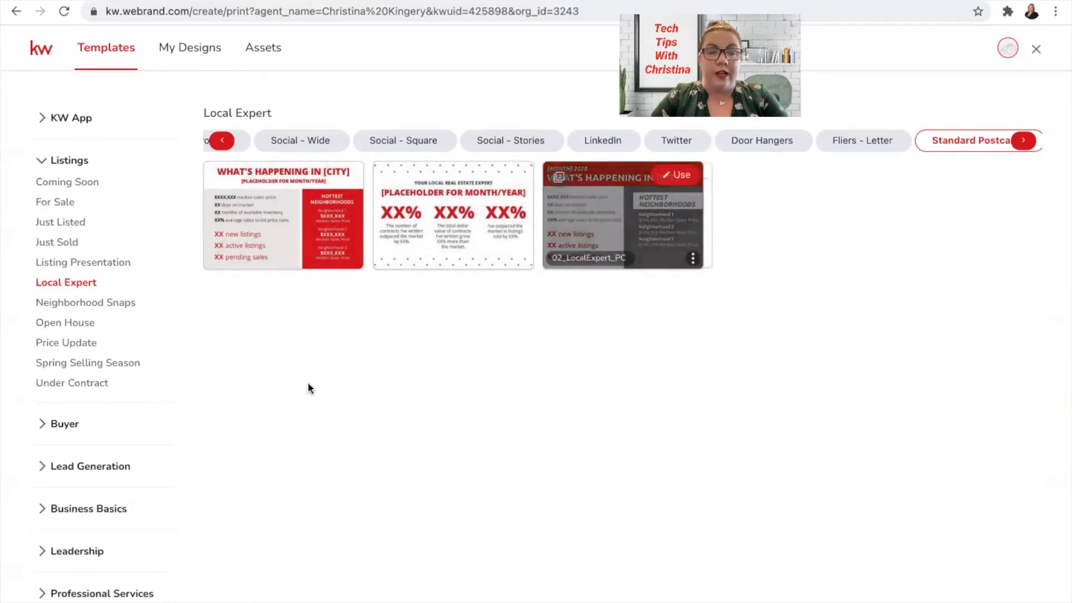
pyautogui.click(123, 304)
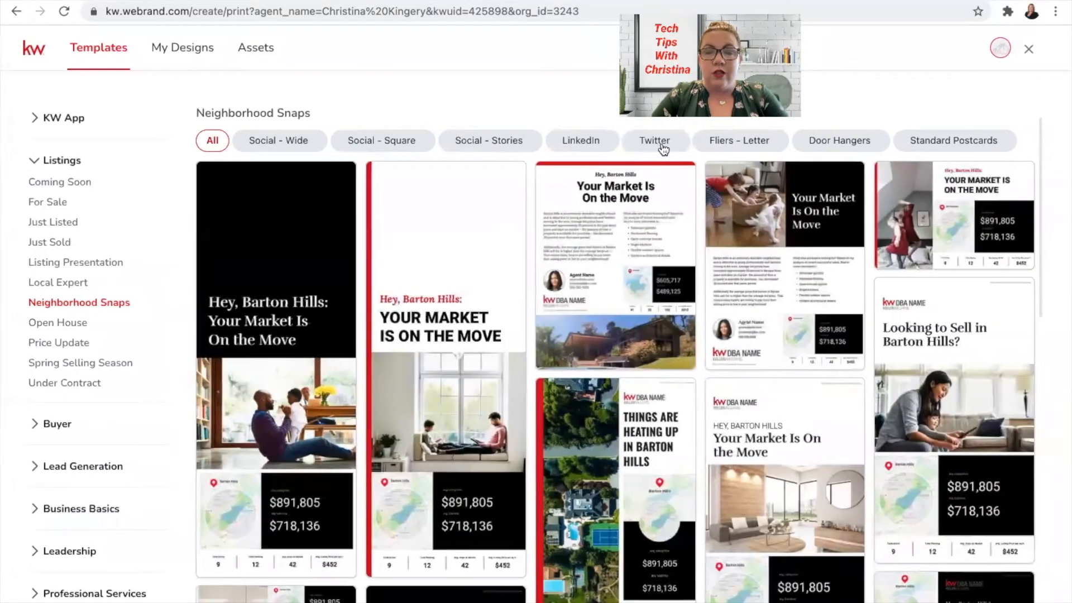
# - Filter Neighborhood Snaps to Standard Postcards, showing the two Barton Hills market postcards
pyautogui.click(957, 144)
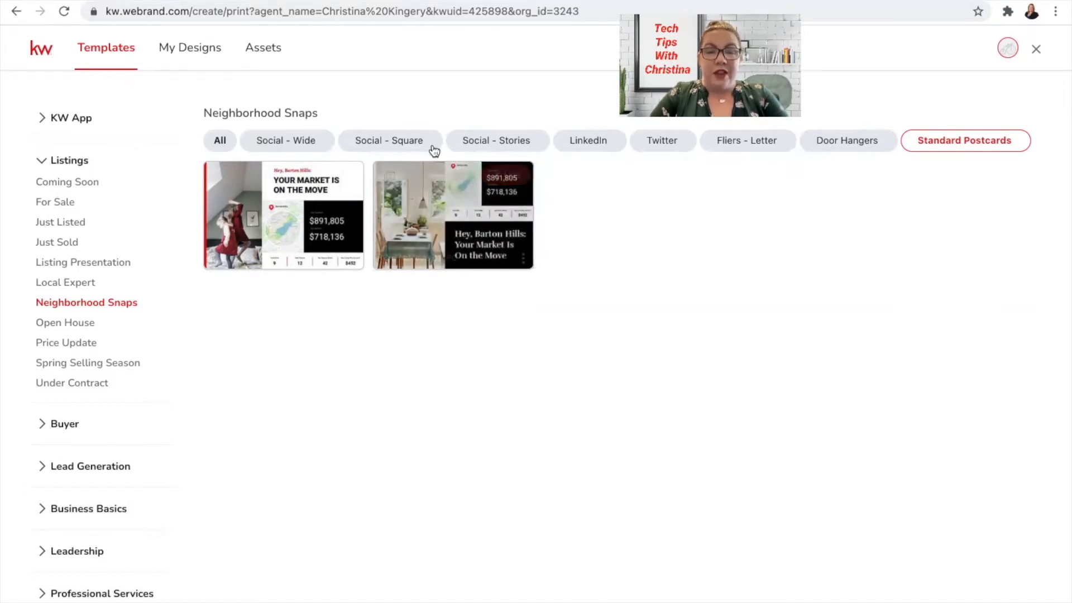
pyautogui.moveTo(453, 226)
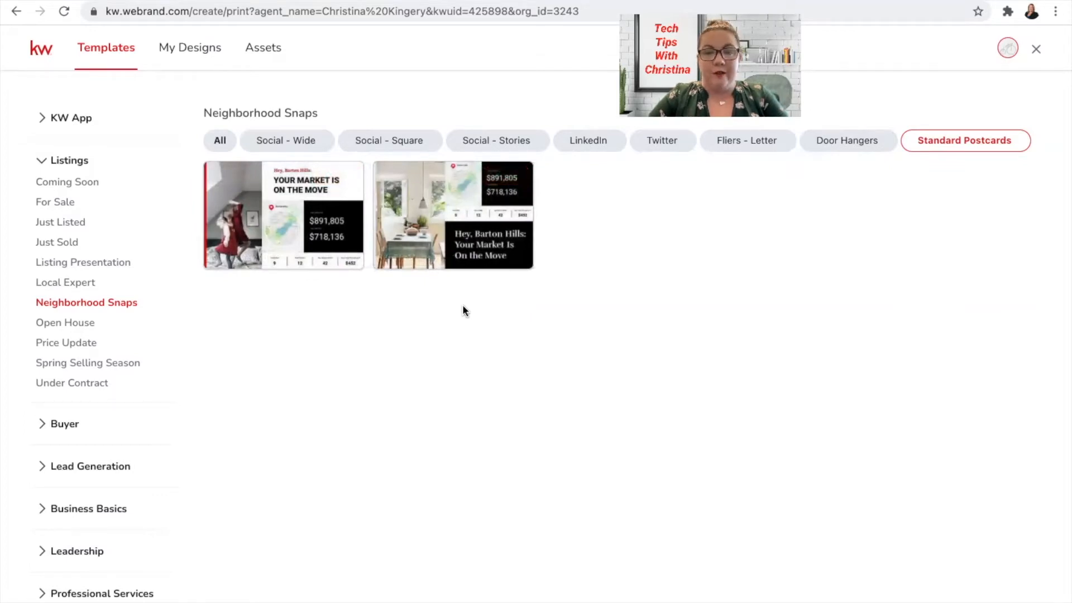
# - Expand the Buyer and Lead Generation categories and view the Home Value standard postcards
pyautogui.click(79, 427)
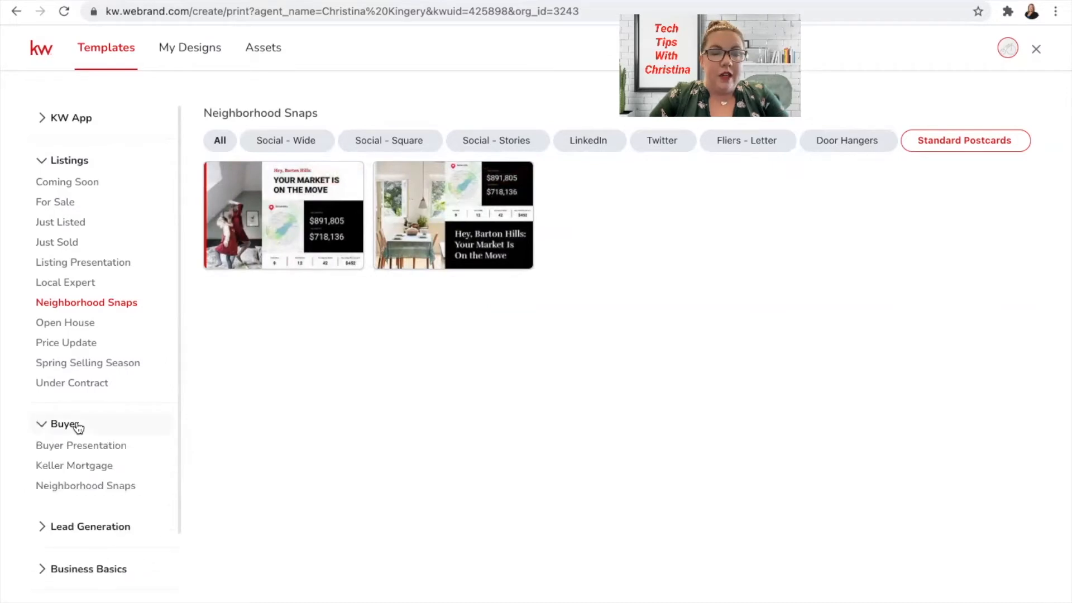
pyautogui.scroll(-3, 79, 428)
pyautogui.click(83, 379)
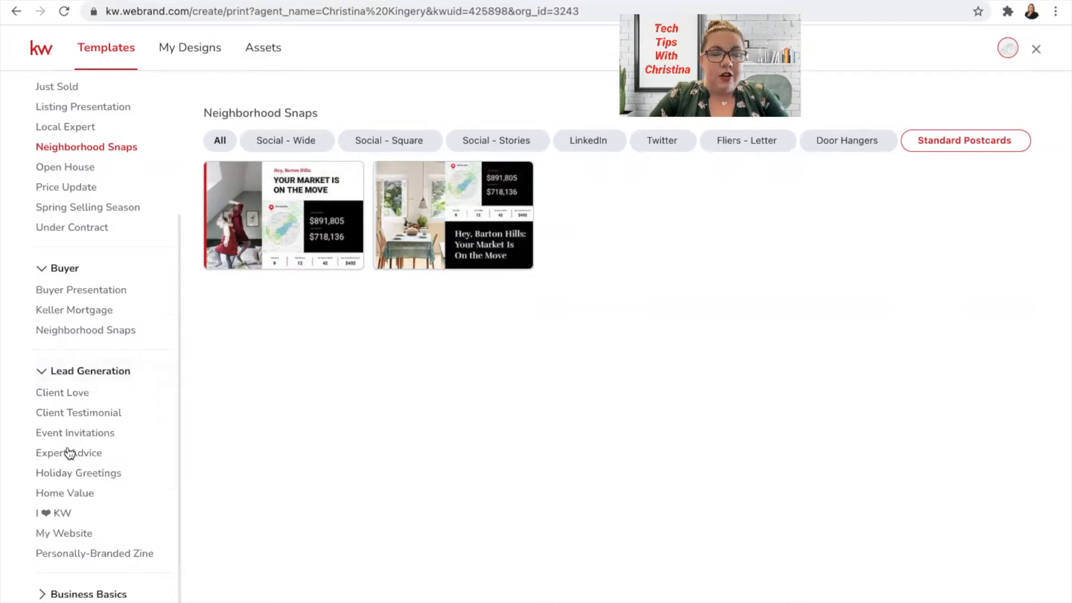
pyautogui.click(66, 493)
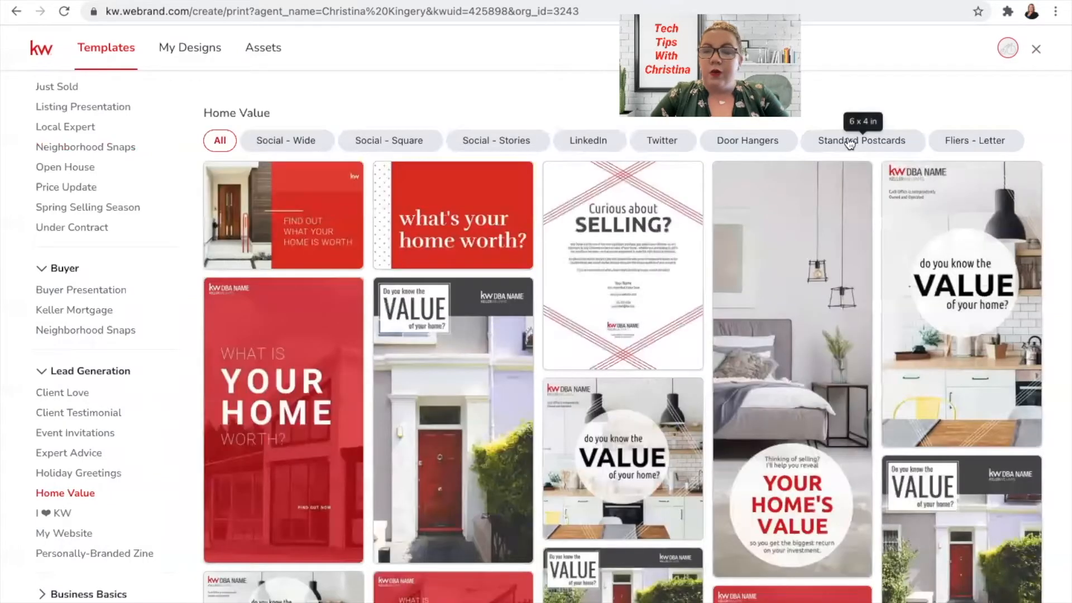
pyautogui.click(846, 143)
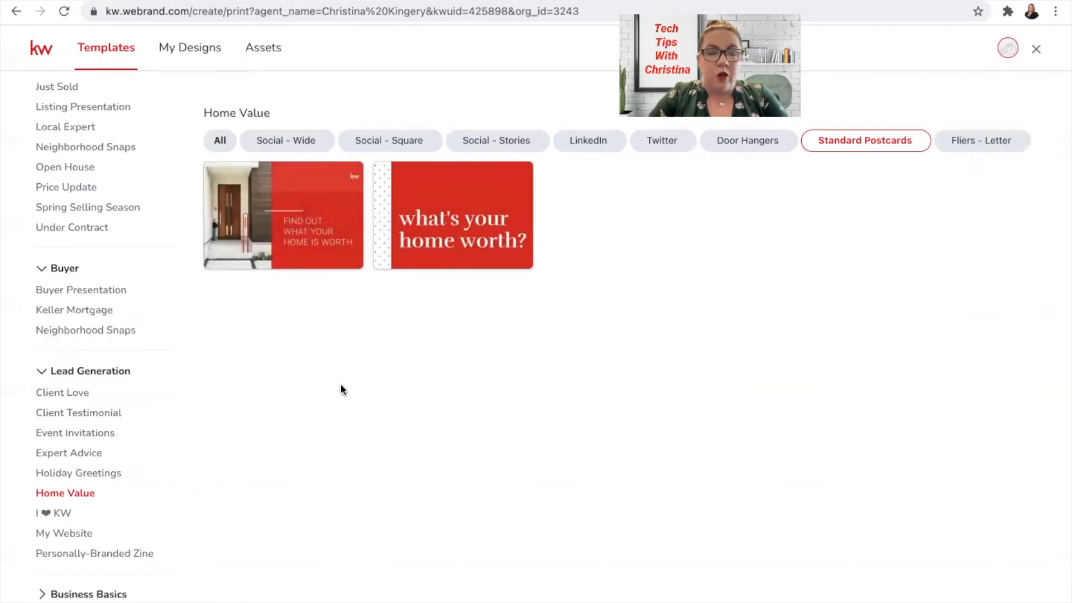
# - Browse Client Testimonial templates, then the Client Love standard postcards
pyautogui.click(80, 413)
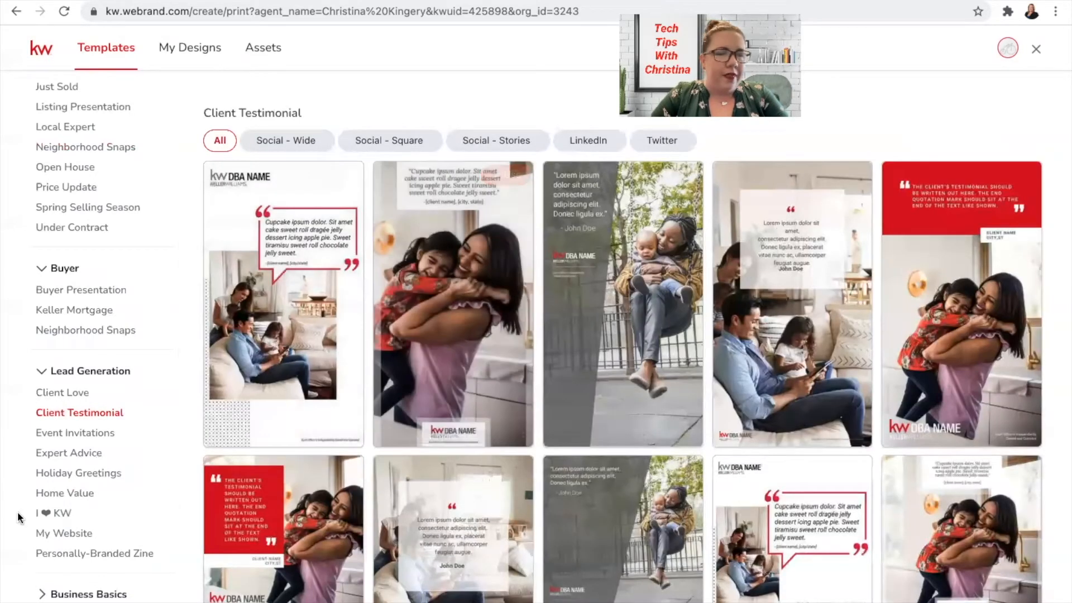
pyautogui.click(65, 397)
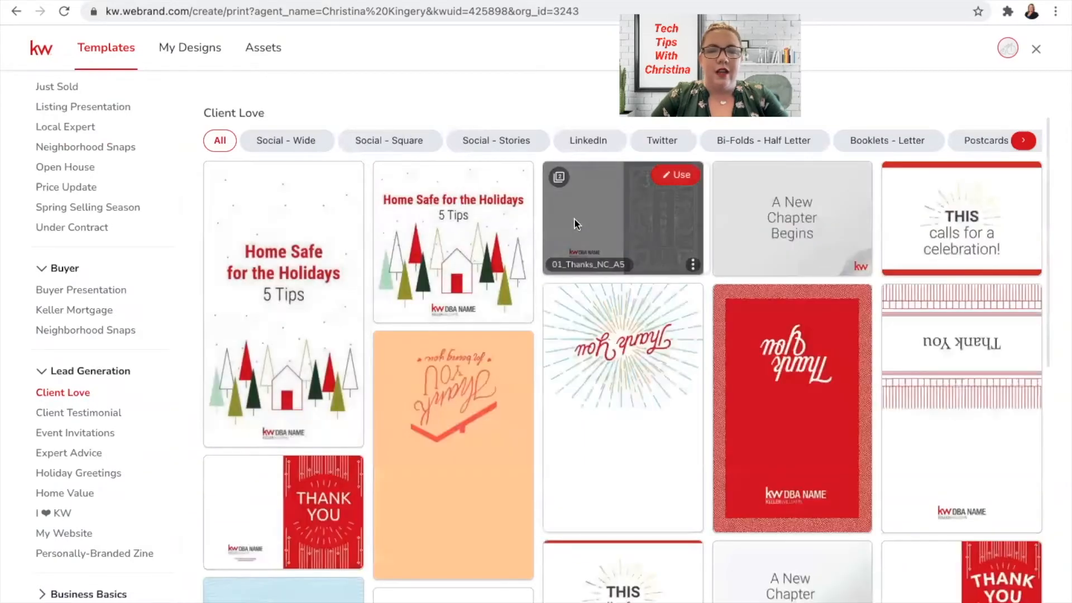
pyautogui.hscroll(3, 742, 140)
pyautogui.hscroll(3, 740, 140)
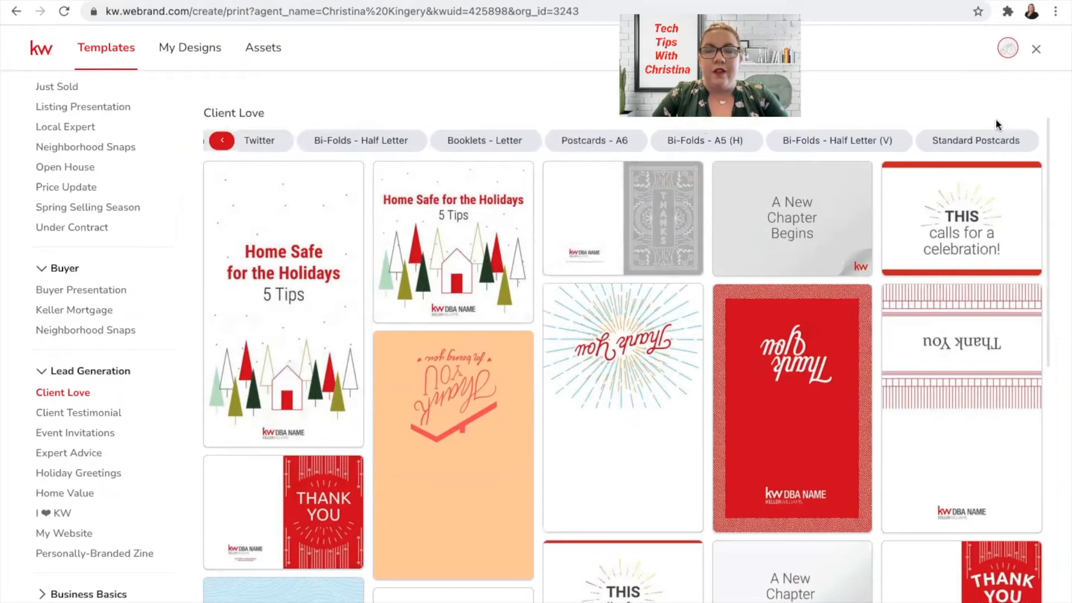
pyautogui.click(977, 139)
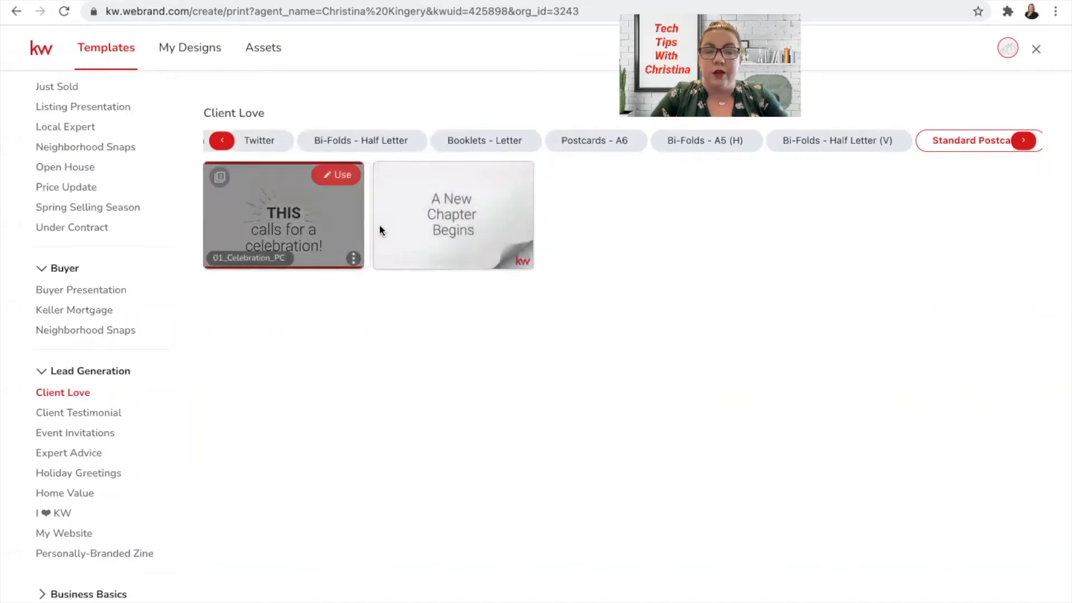
# - Check the Holiday Greetings standard postcards, then open Buyer > Neighborhood Snaps templates
pyautogui.click(78, 473)
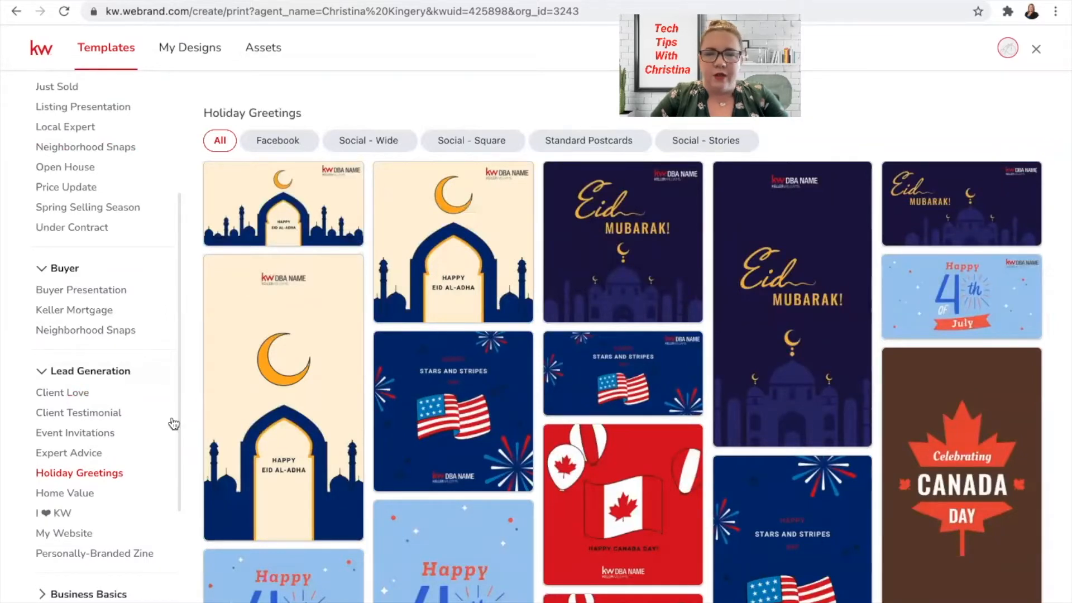
pyautogui.click(565, 141)
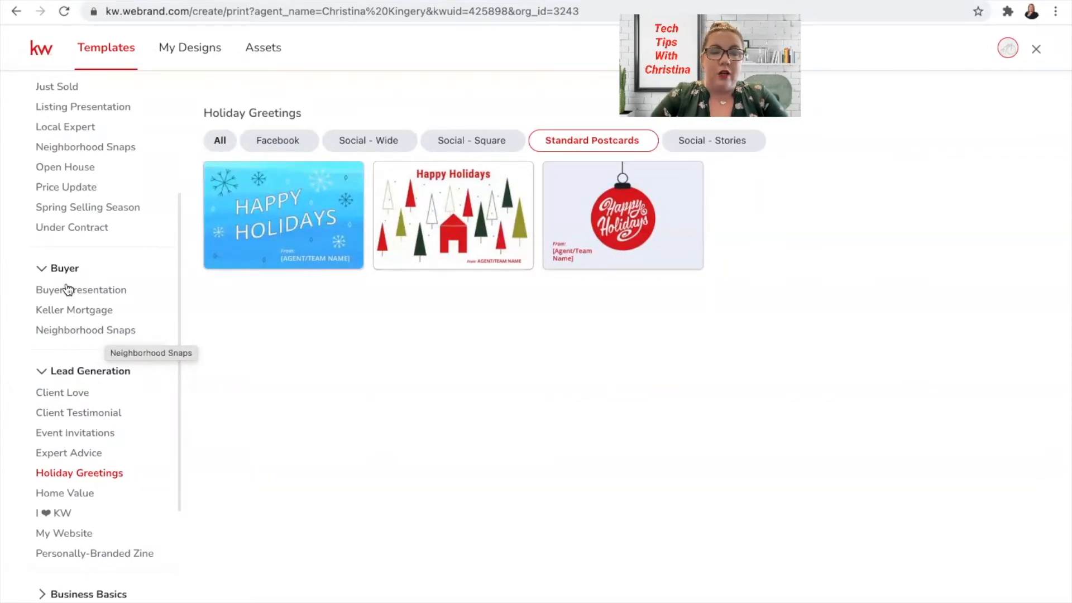
pyautogui.click(74, 330)
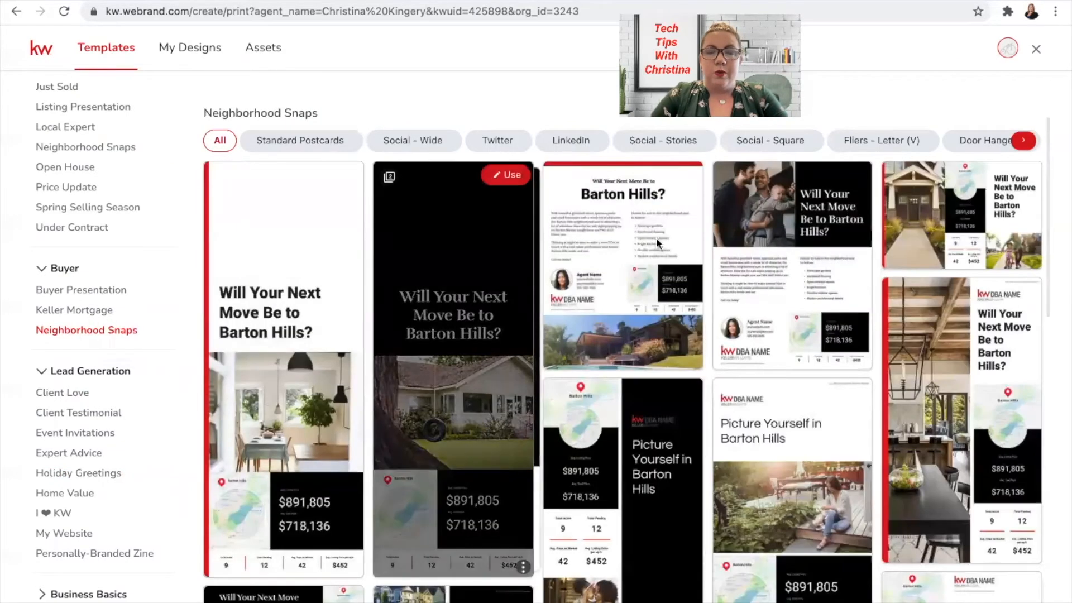
# - Filter to Standard Postcards and use the dining-table 'Will Your Next Move Be to Barton Hills?' postcard
pyautogui.hscroll(1, 887, 141)
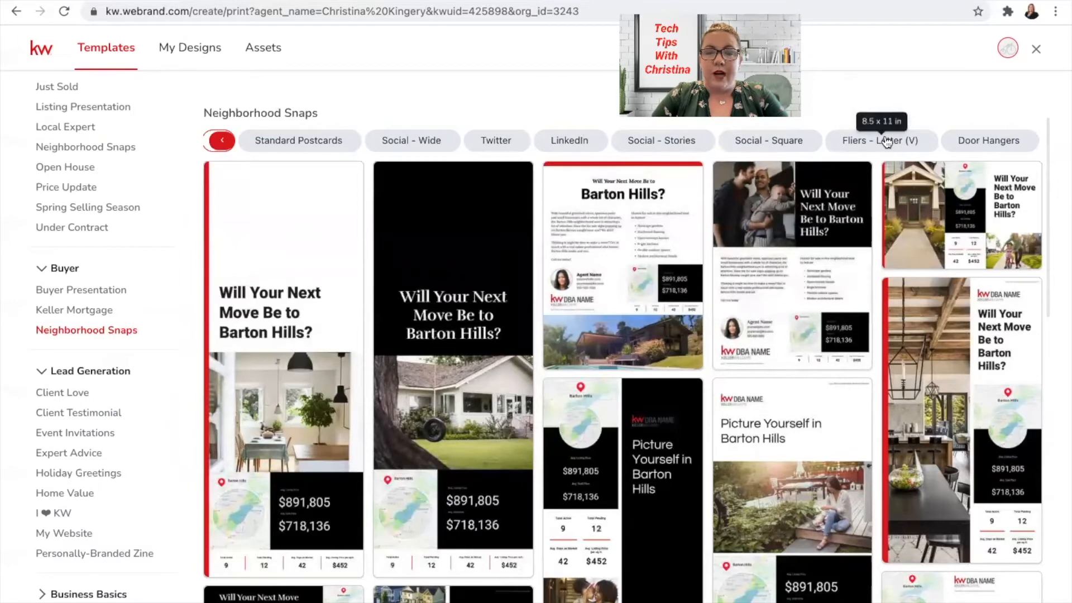
pyautogui.click(291, 144)
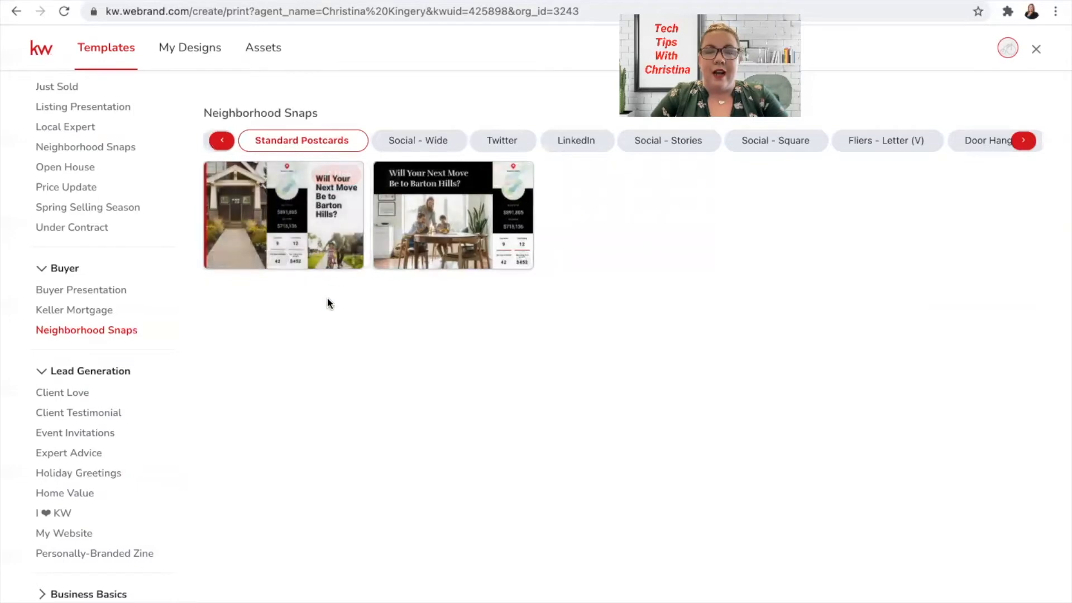
pyautogui.moveTo(465, 230)
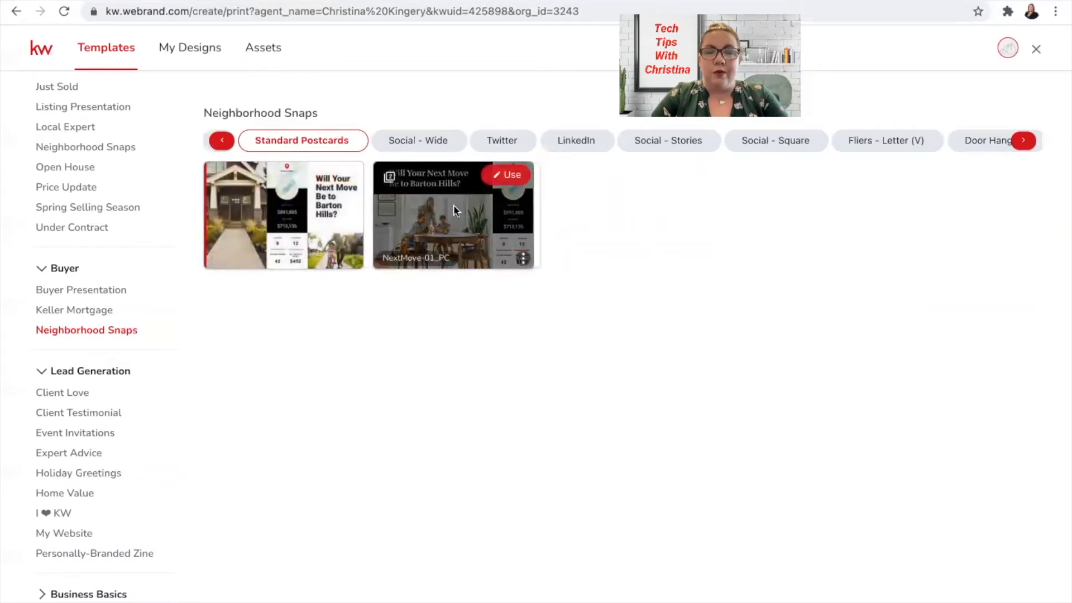
pyautogui.click(514, 178)
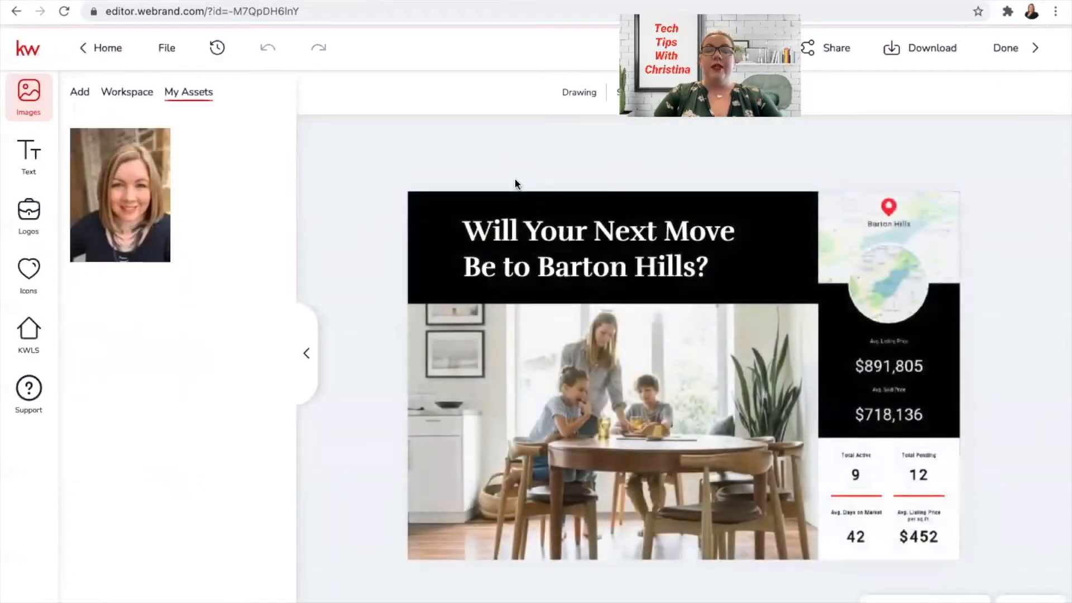
# - Replace 'Barton Hills' in the postcard headline with 'Burleson'
pyautogui.click(621, 262)
pyautogui.moveTo(545, 267); pyautogui.dragTo(691, 265)
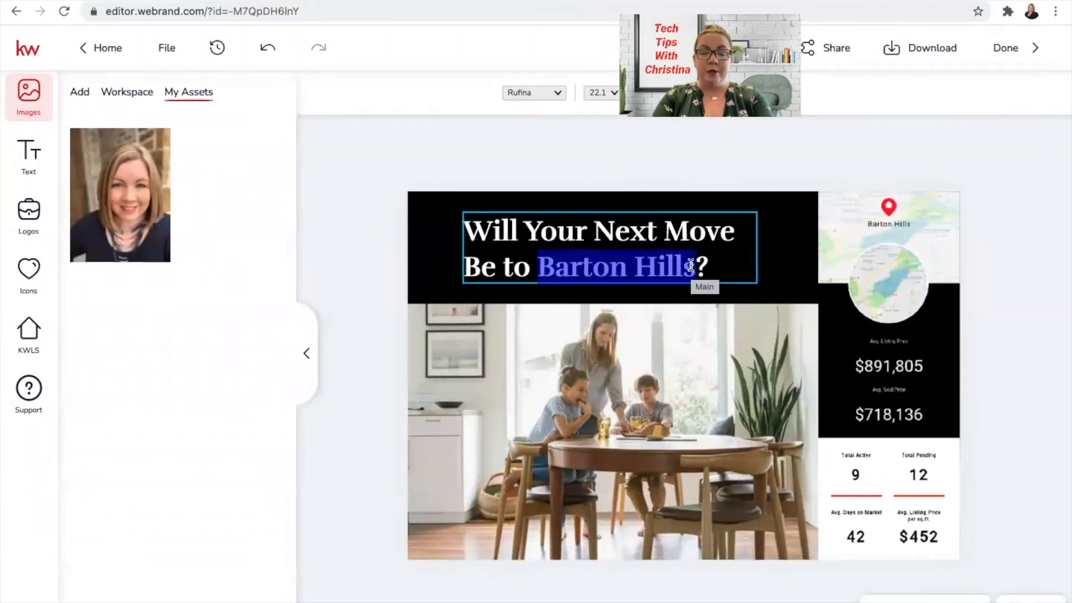
pyautogui.write('Burleson')
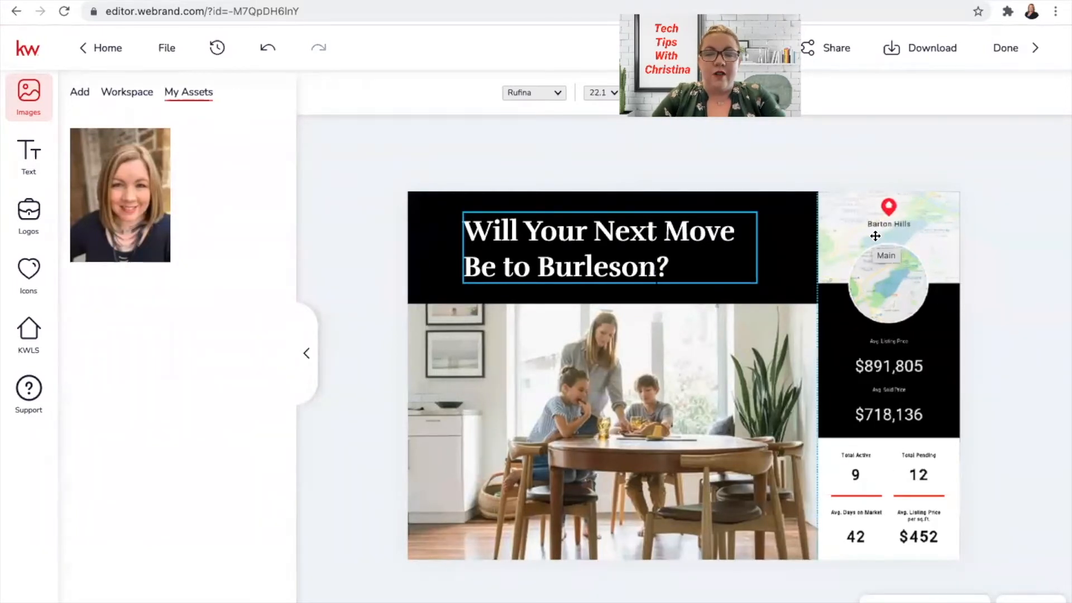
# - Open KWLS Snapshots and search neighborhood snapshots by postal code 76028 instead of the name Burleson
pyautogui.click(34, 337)
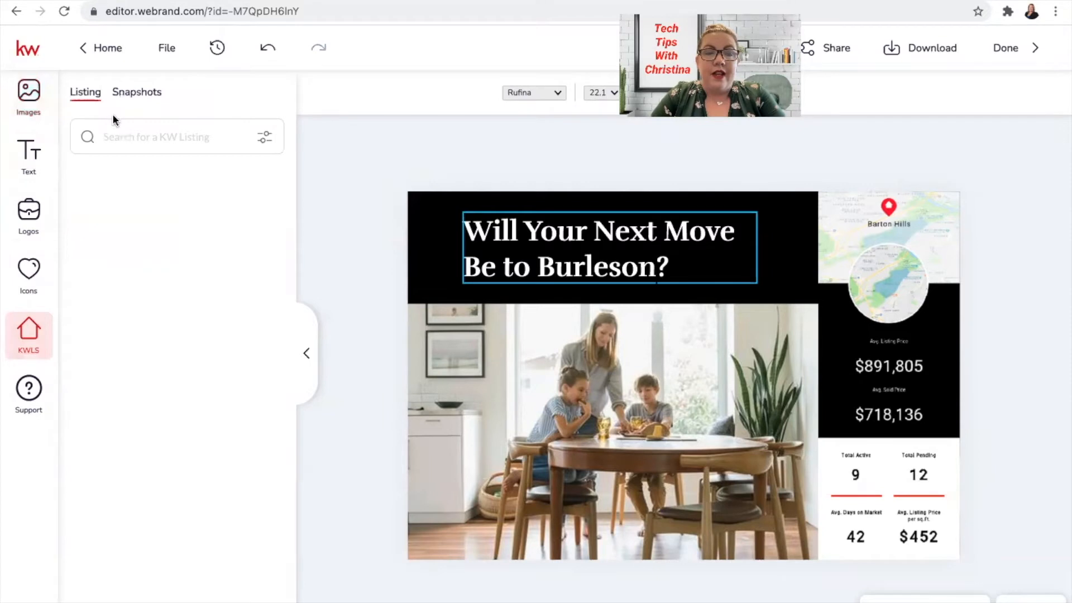
pyautogui.click(144, 96)
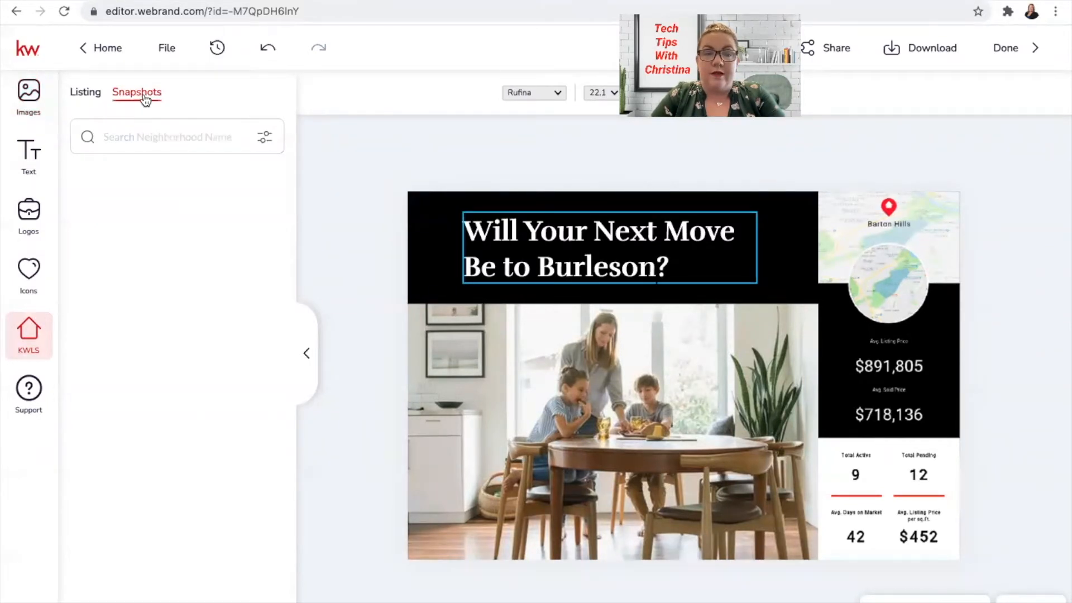
pyautogui.click(138, 136)
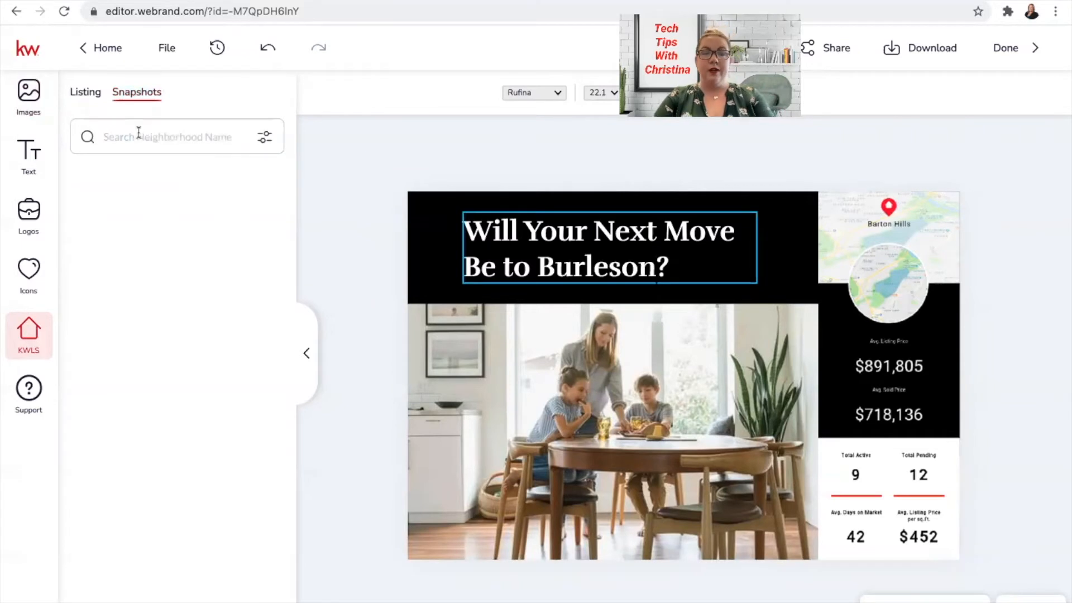
pyautogui.write('Burleson,')
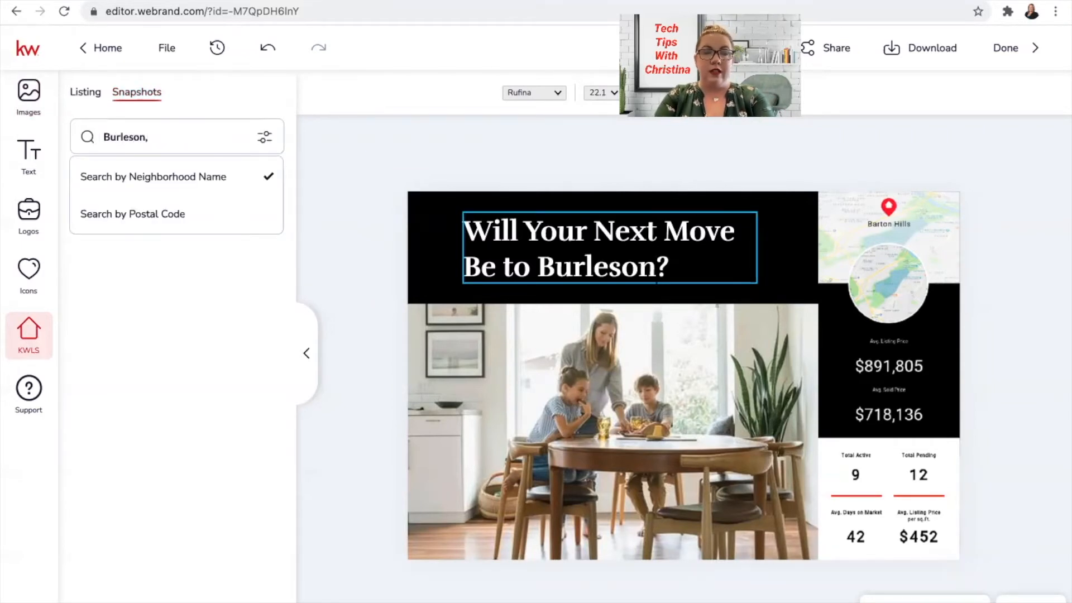
pyautogui.press('BackSpace')
pyautogui.press('BackSpace')
pyautogui.press('BackSpace')
pyautogui.press('BackSpace')
pyautogui.press('BackSpace')
pyautogui.press('BackSpace')
pyautogui.press('BackSpace')
pyautogui.press('BackSpace')
pyautogui.press('BackSpace')
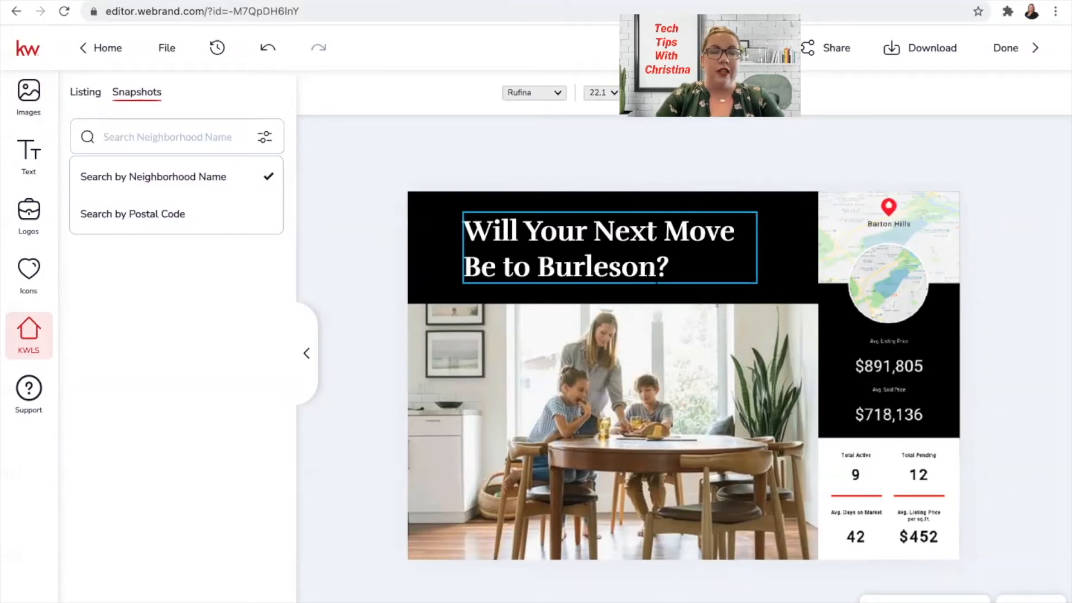
pyautogui.click(139, 214)
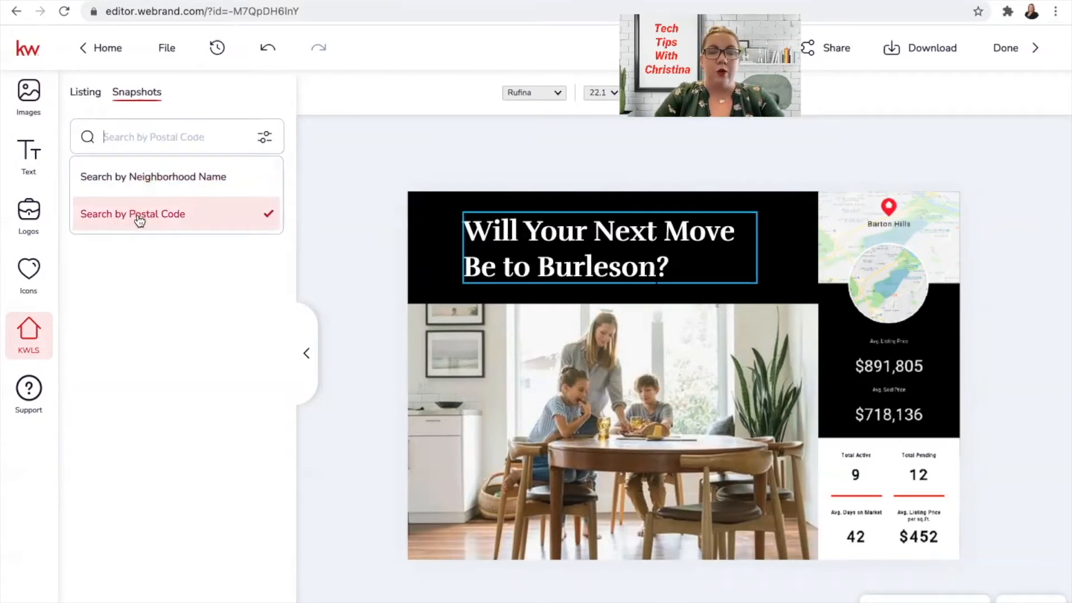
pyautogui.click(139, 141)
pyautogui.write('76028')
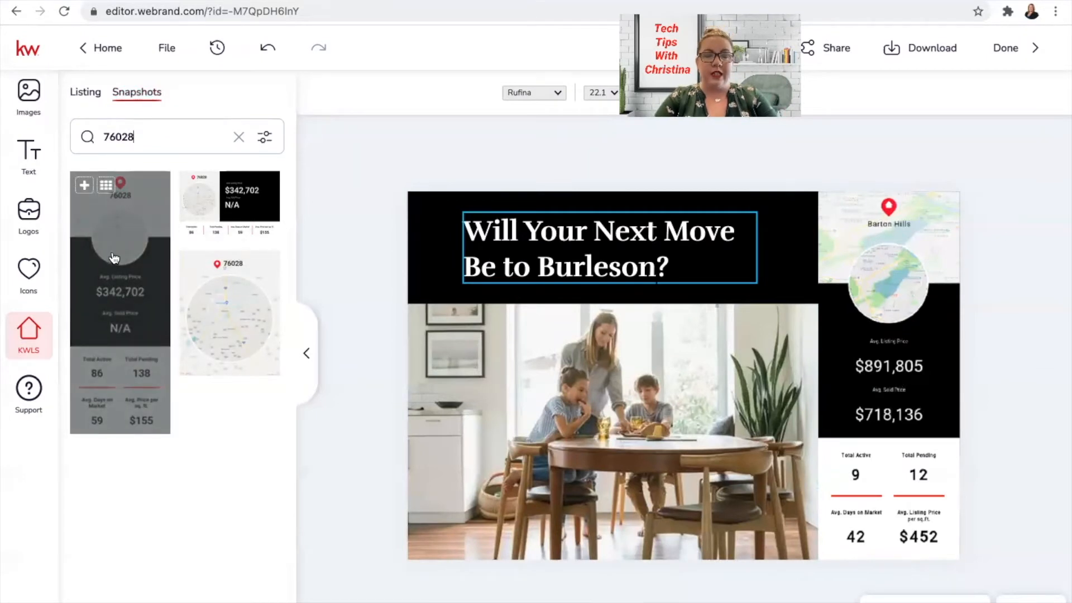
# - Replace the Barton Hills stats panel with the 76028 market snapshot and show the page list
pyautogui.moveTo(115, 259); pyautogui.dragTo(881, 315)
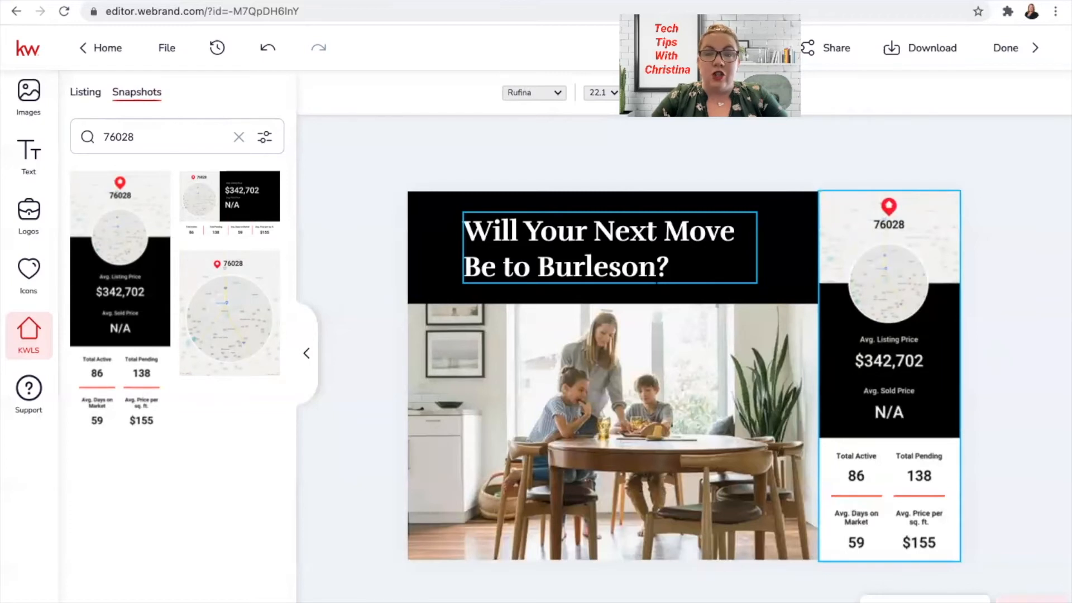
pyautogui.click(1033, 601)
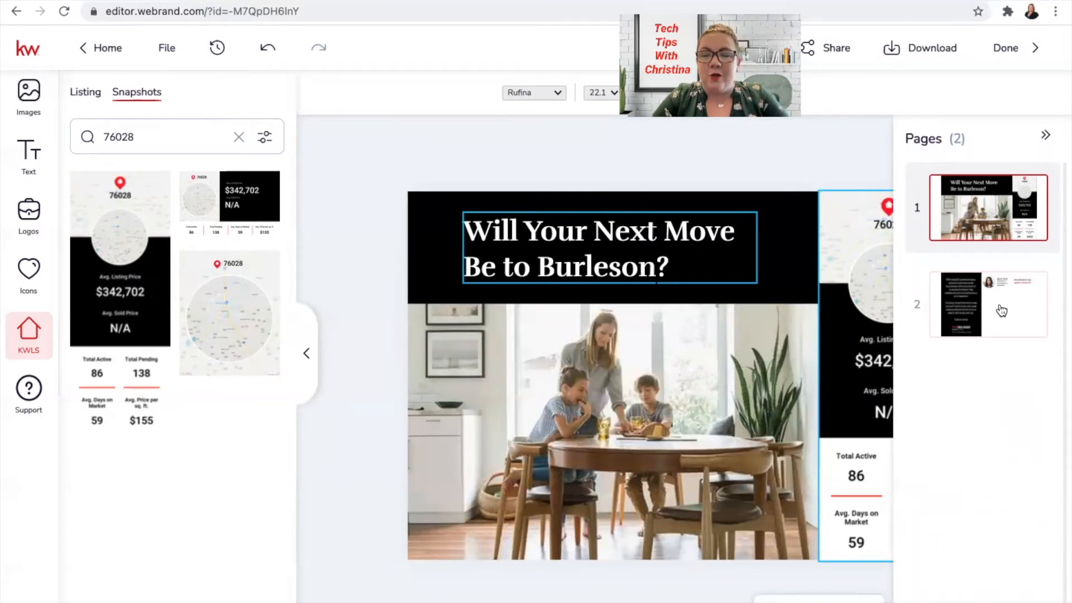
# - Switch to the postcard's back page and select the DBA NAME logo to show saved logos
pyautogui.click(1003, 311)
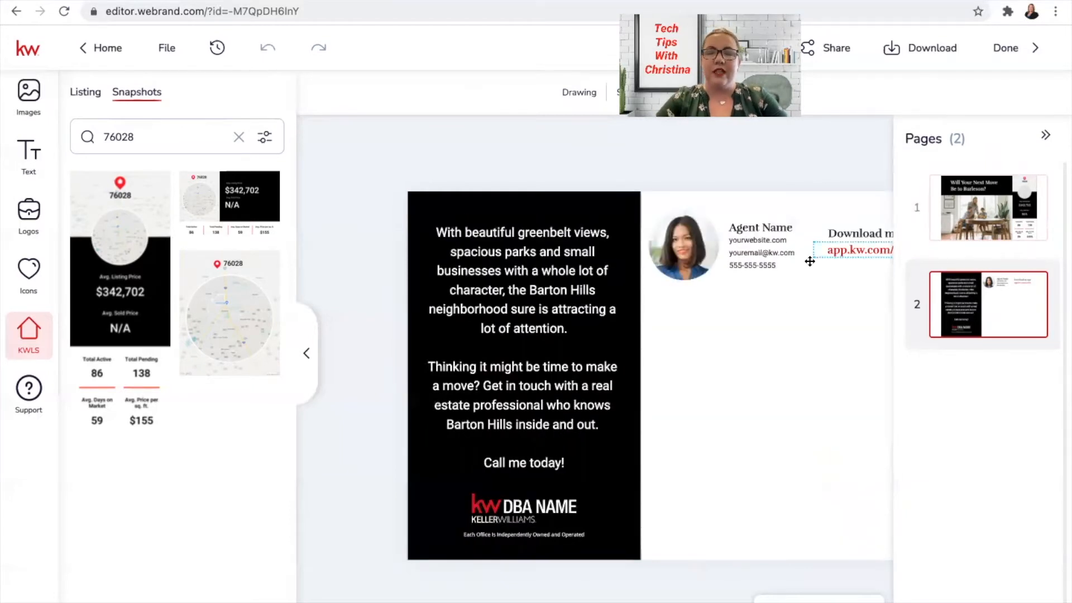
pyautogui.click(1045, 138)
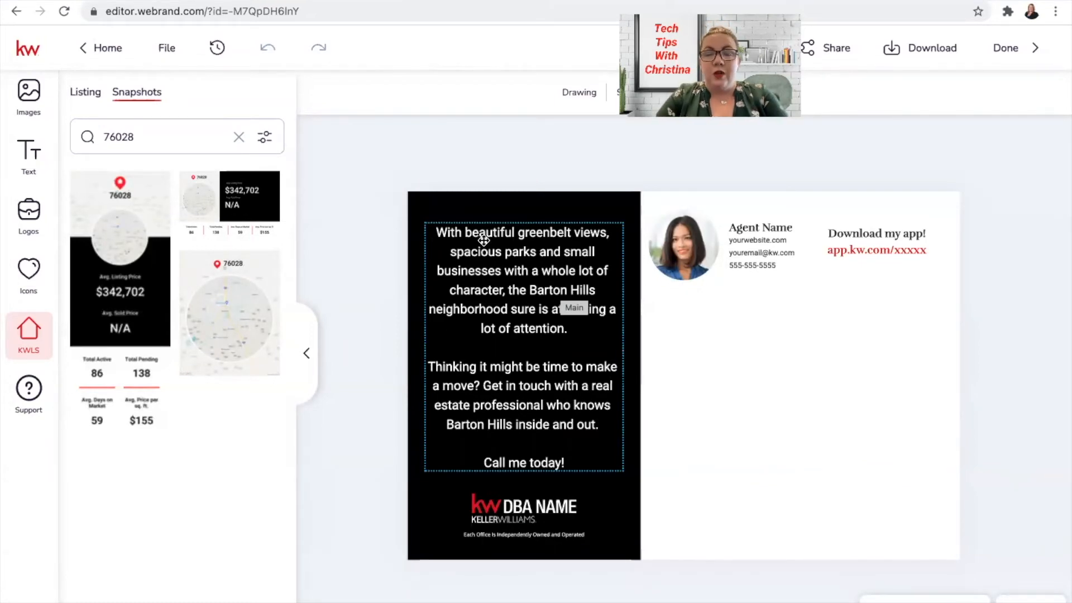
pyautogui.click(517, 518)
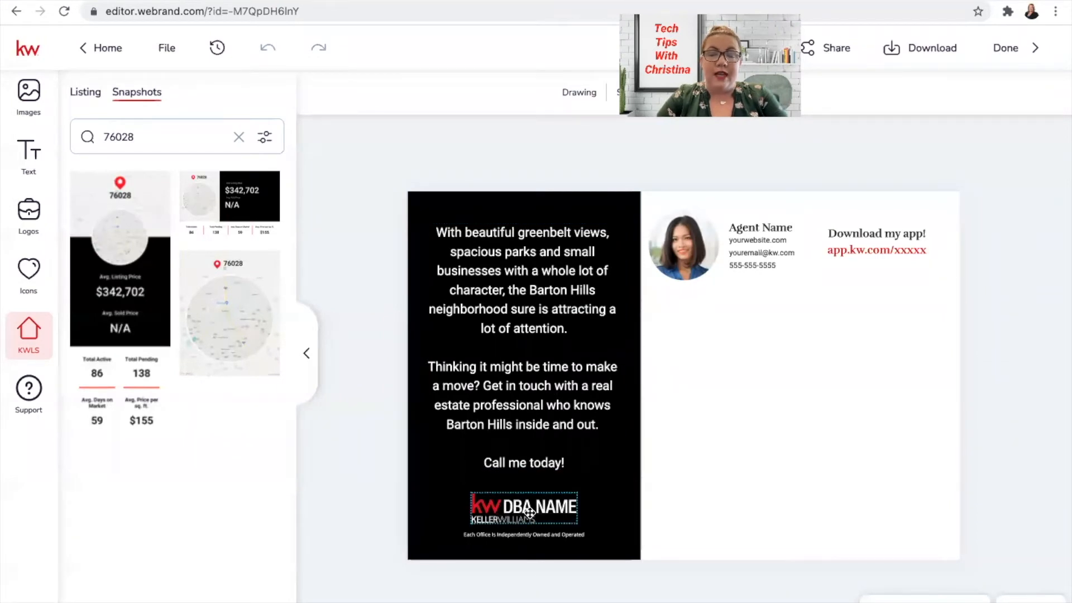
pyautogui.click(529, 512)
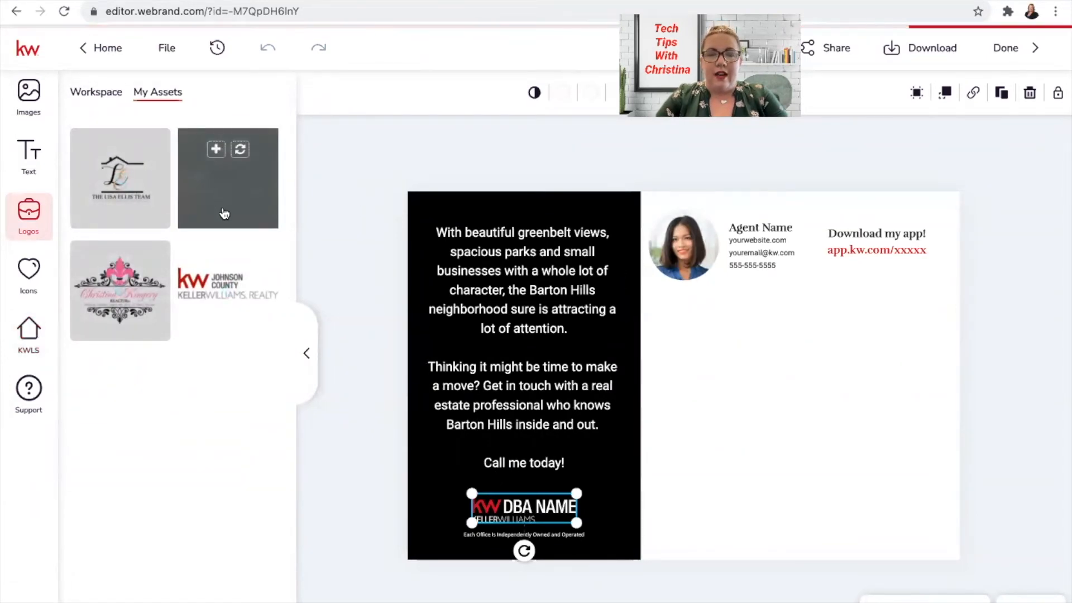
# - Swap in the Keller Williams Johnson County logo and replace the placeholder photo with the agent's headshot
pyautogui.click(240, 150)
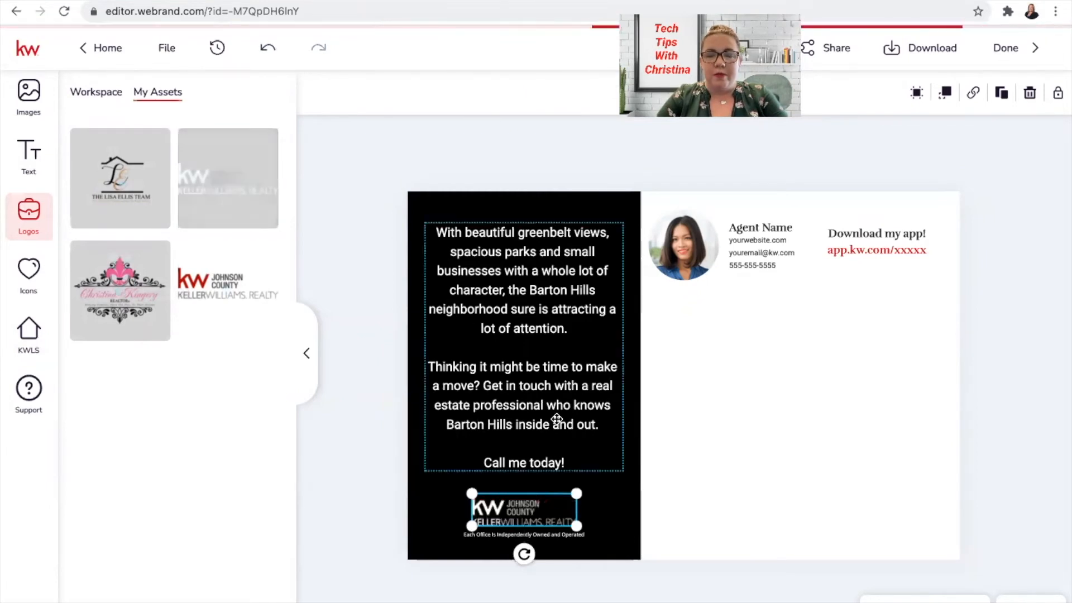
pyautogui.click(677, 391)
pyautogui.click(682, 251)
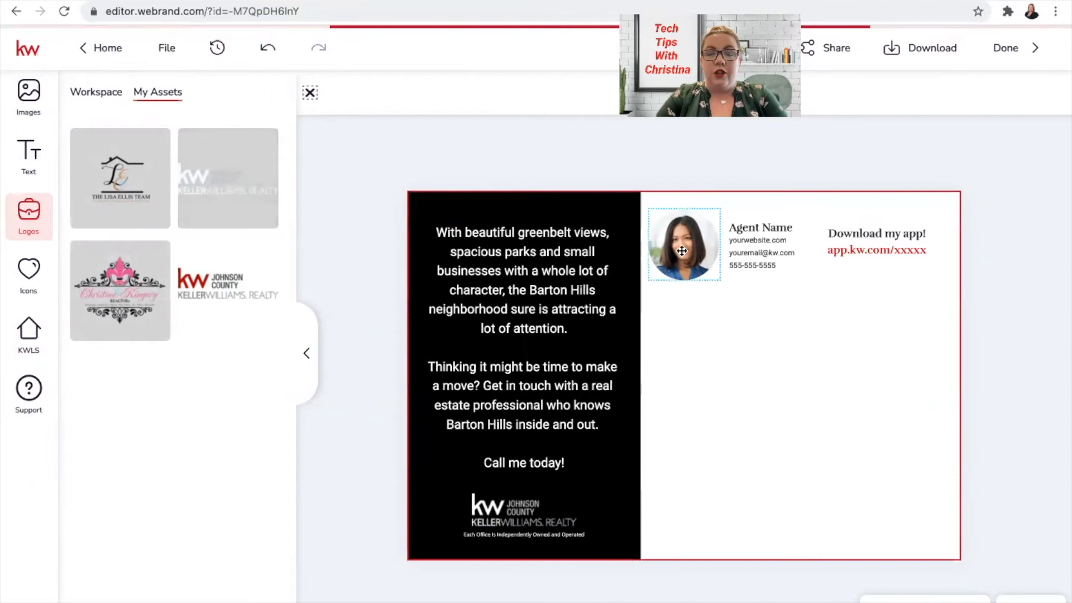
pyautogui.moveTo(109, 144)
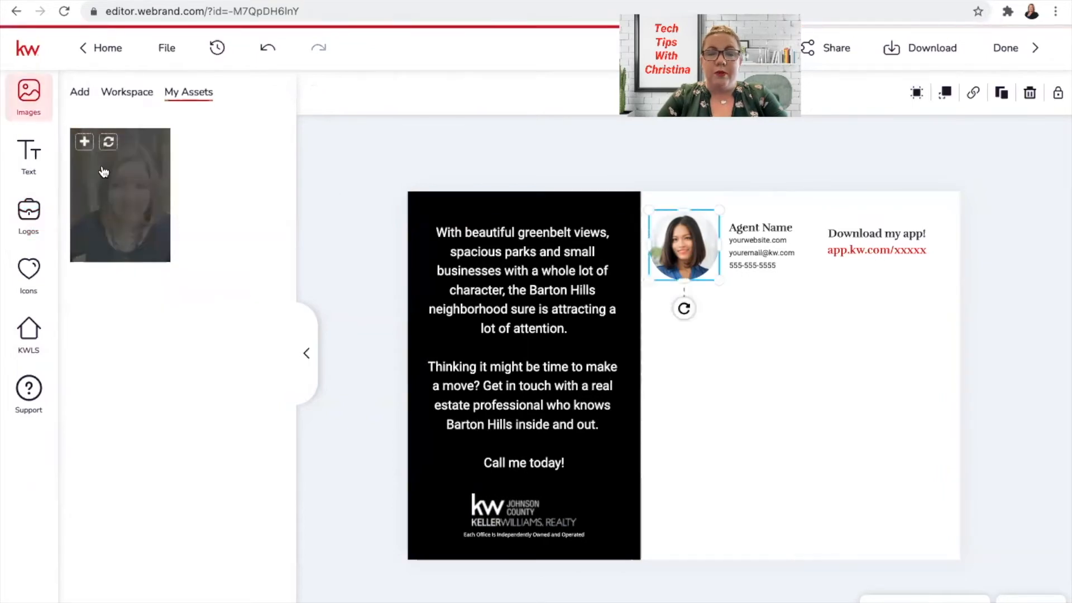
pyautogui.click(109, 143)
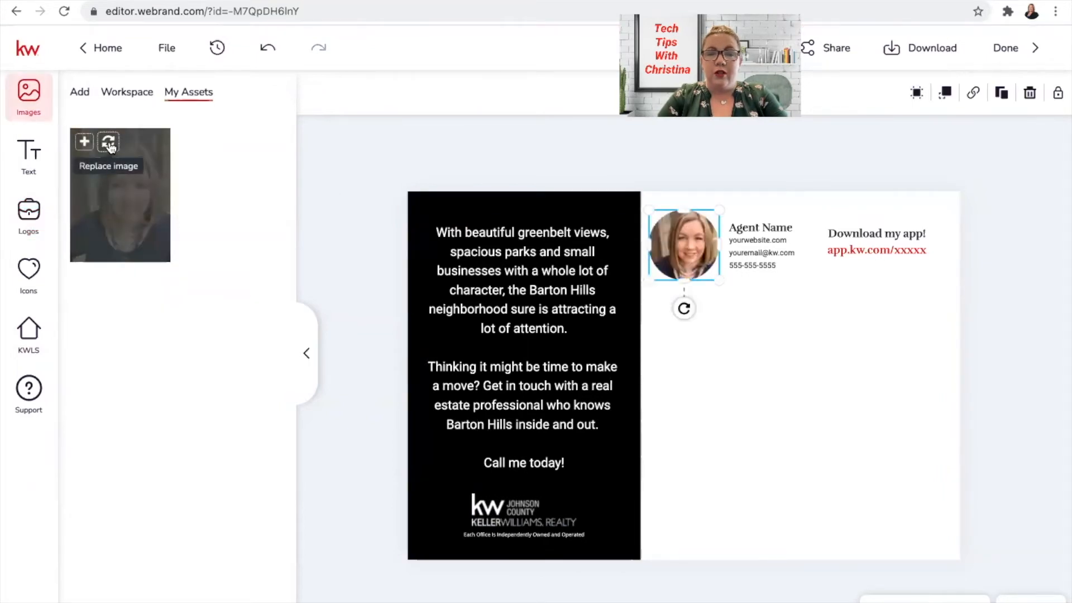
# - Replace the Agent Name placeholder with the agent's full name
pyautogui.click(754, 225)
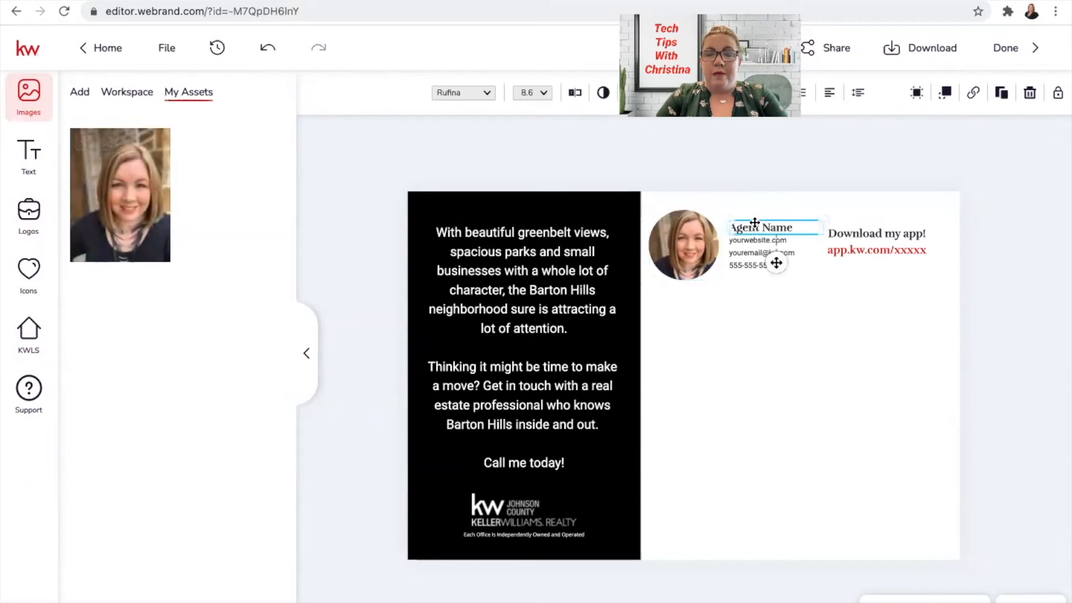
pyautogui.click(754, 223)
pyautogui.tripleClick(754, 222)
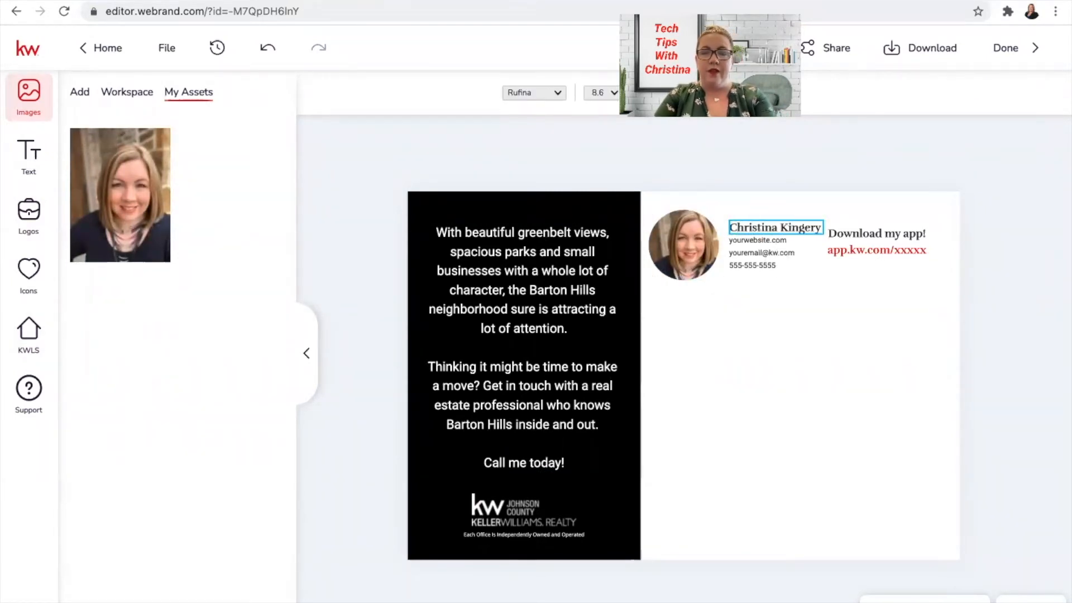
pyautogui.click(774, 249)
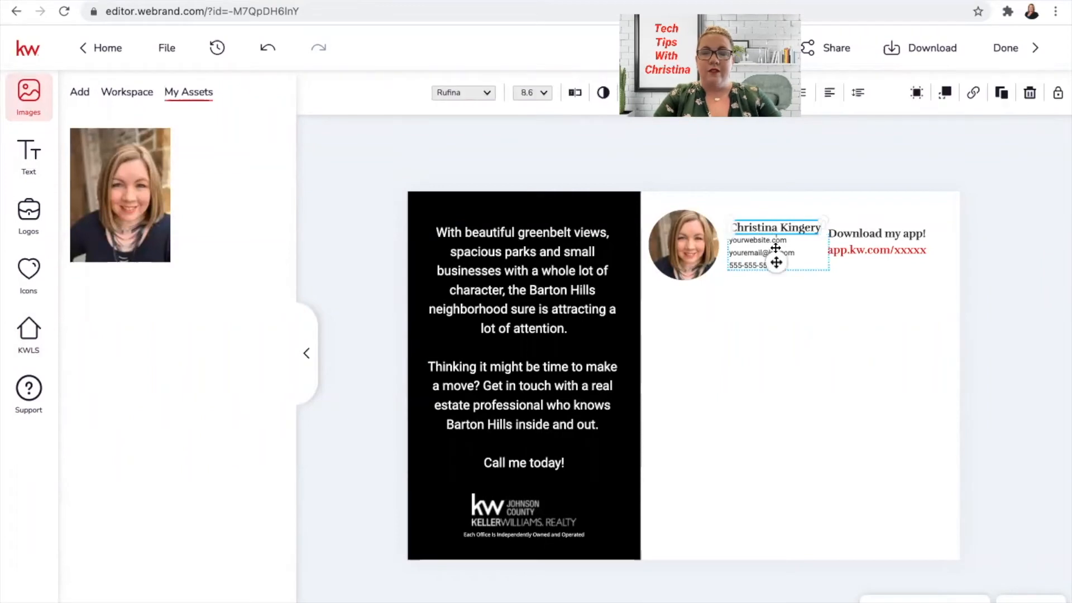
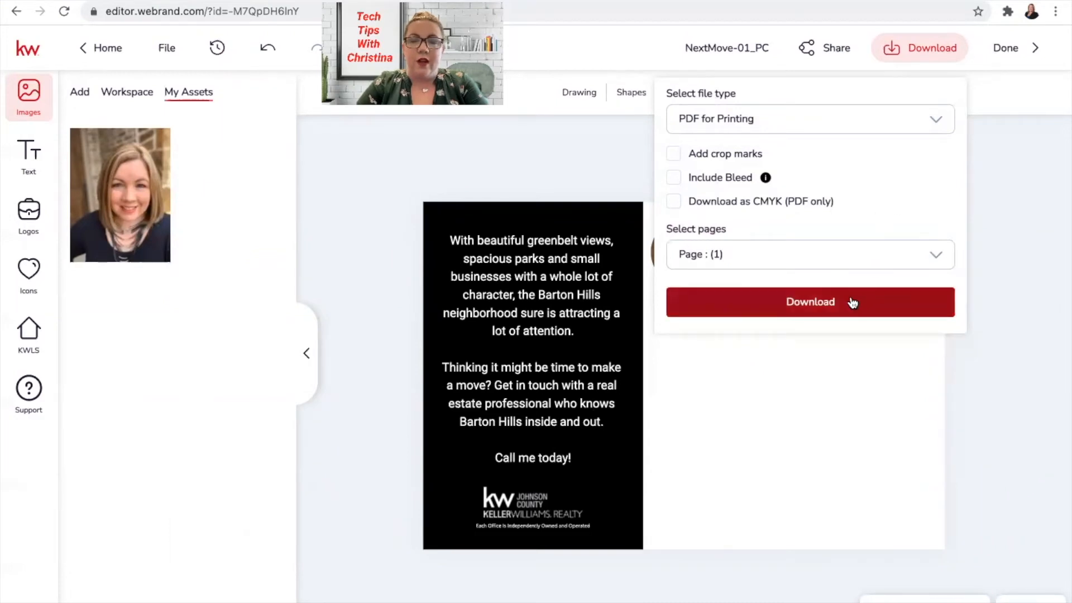
# - Download page 1 as a print PDF, then page 2 alone with bleed, and return to Create Campaign
pyautogui.click(852, 302)
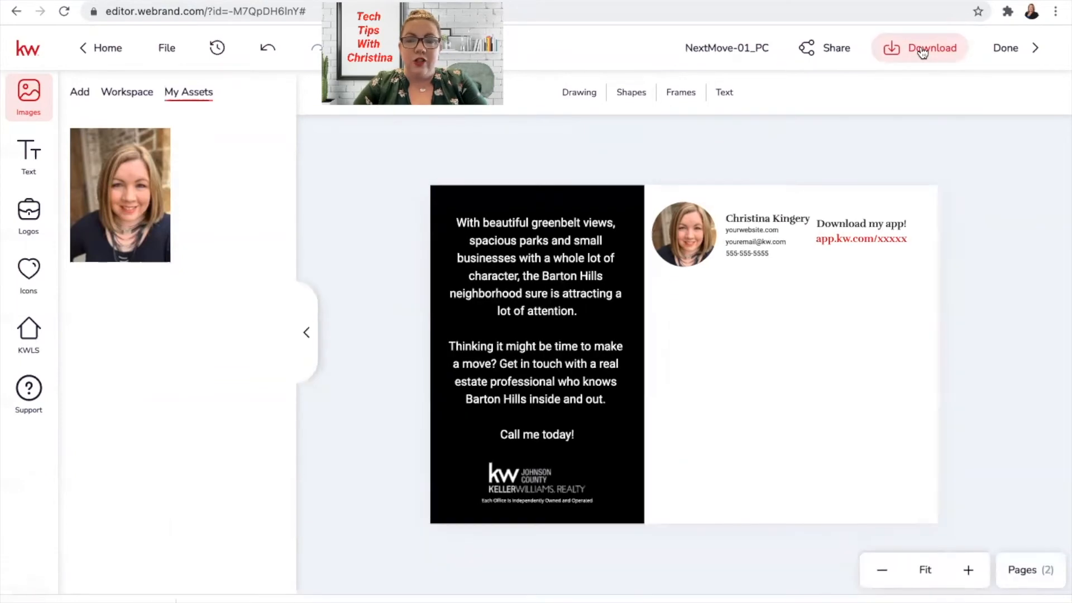
pyautogui.click(922, 51)
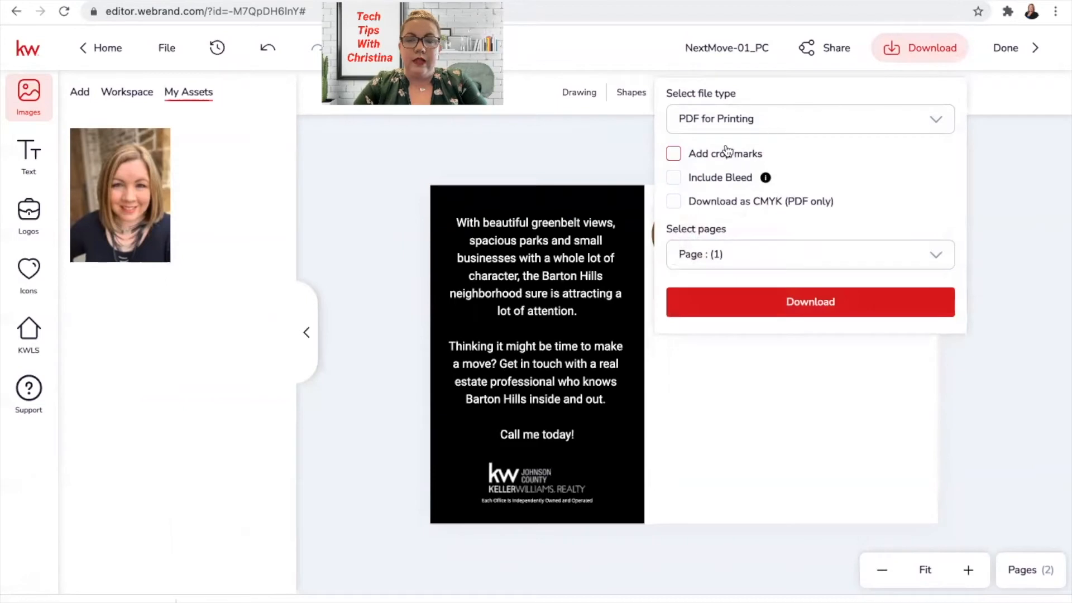
pyautogui.click(675, 180)
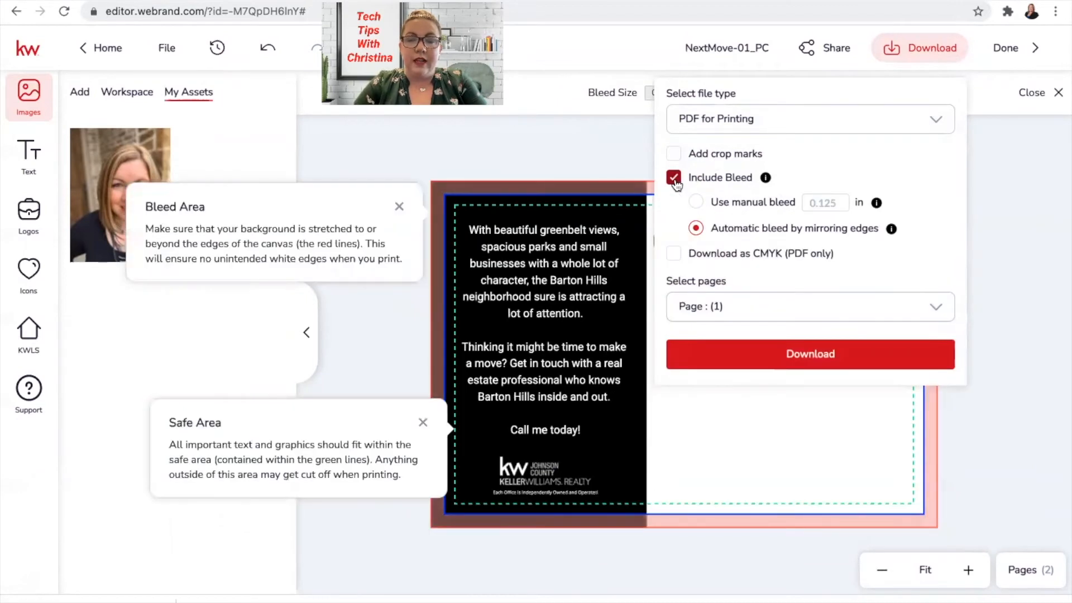
pyautogui.click(730, 307)
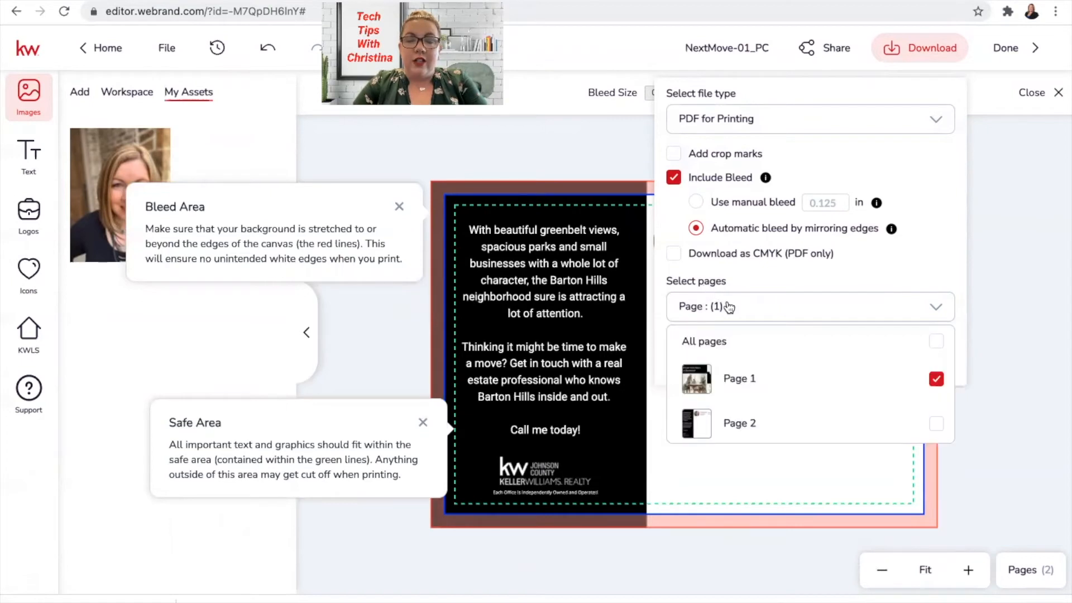
pyautogui.click(936, 424)
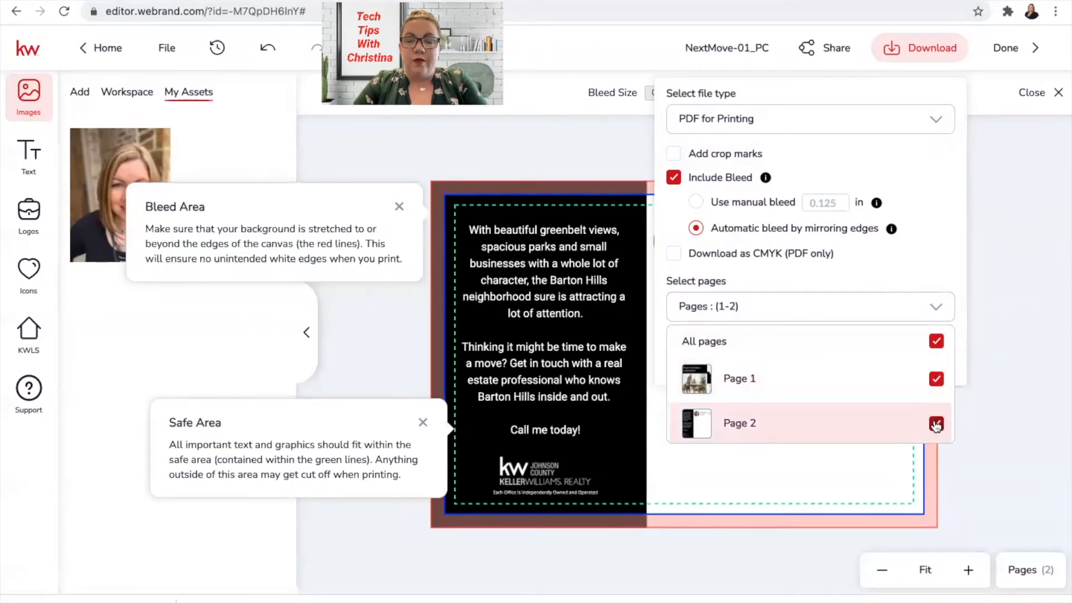
pyautogui.click(936, 379)
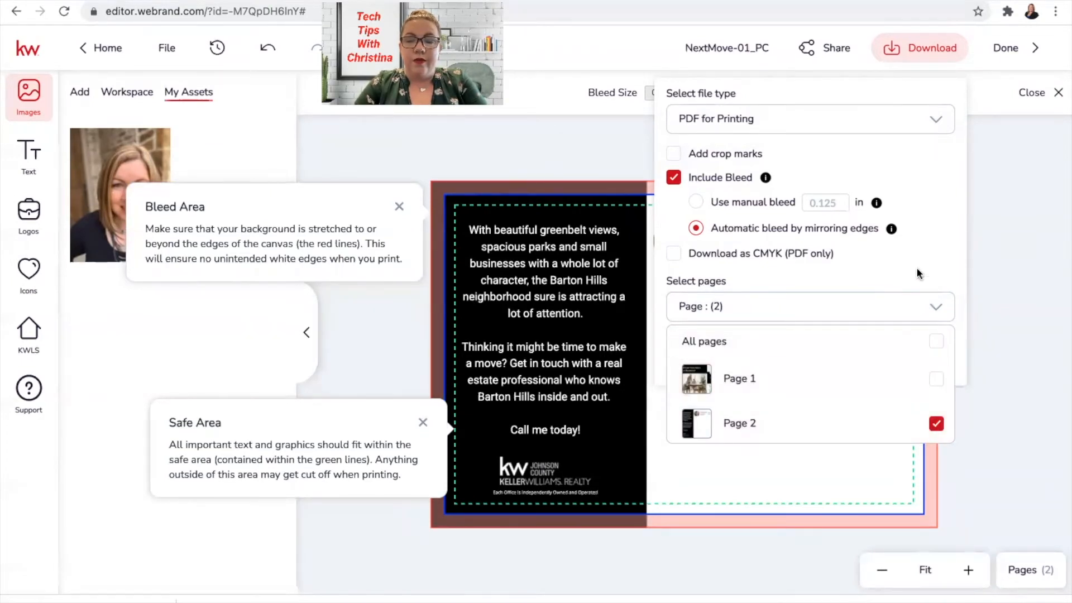
pyautogui.click(887, 312)
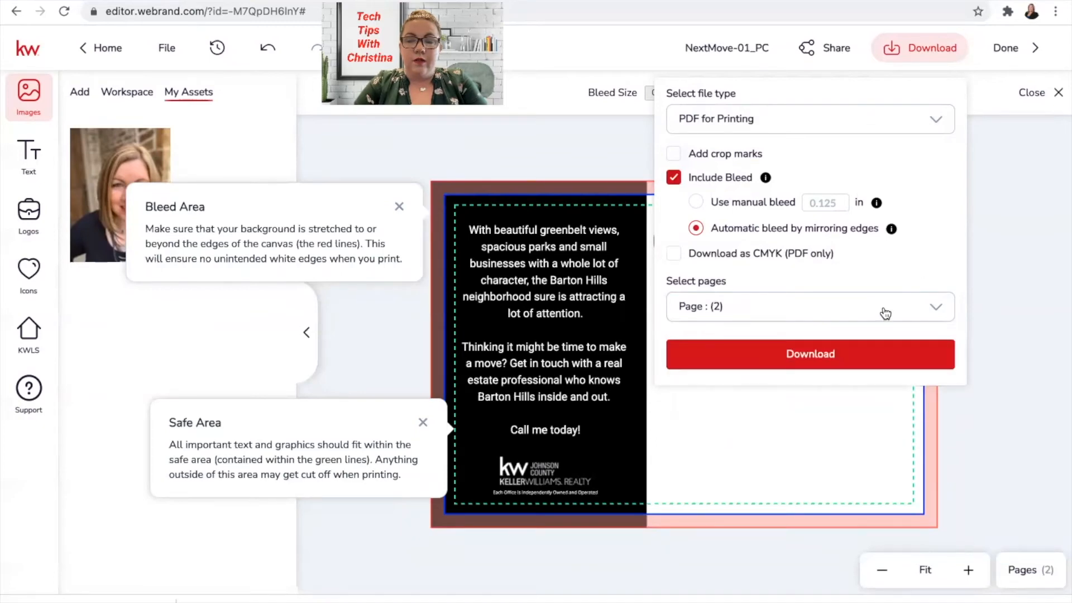
pyautogui.click(826, 352)
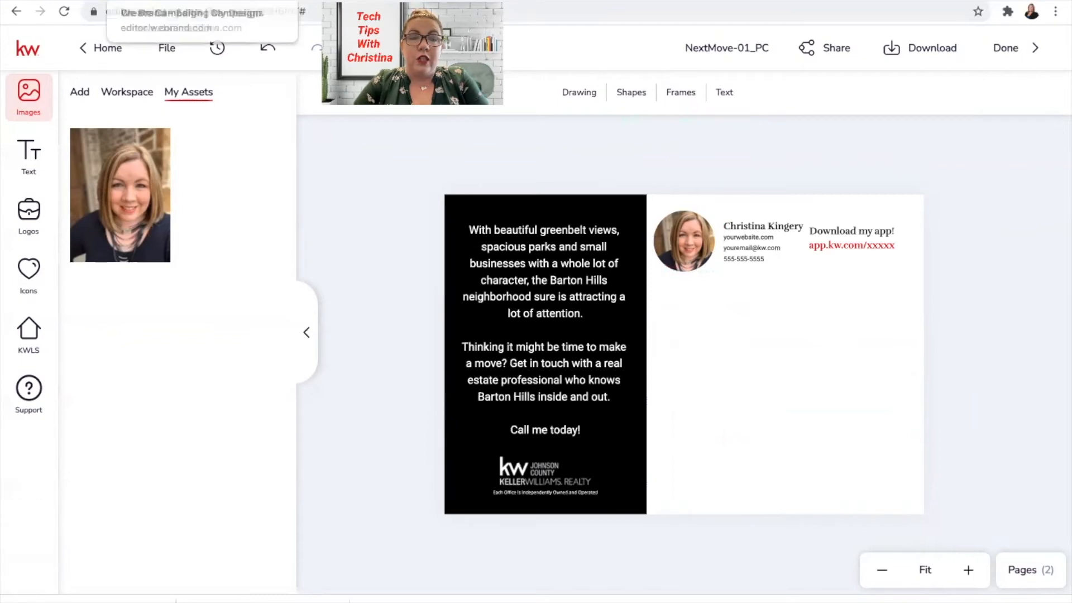
pyautogui.click(55, 2)
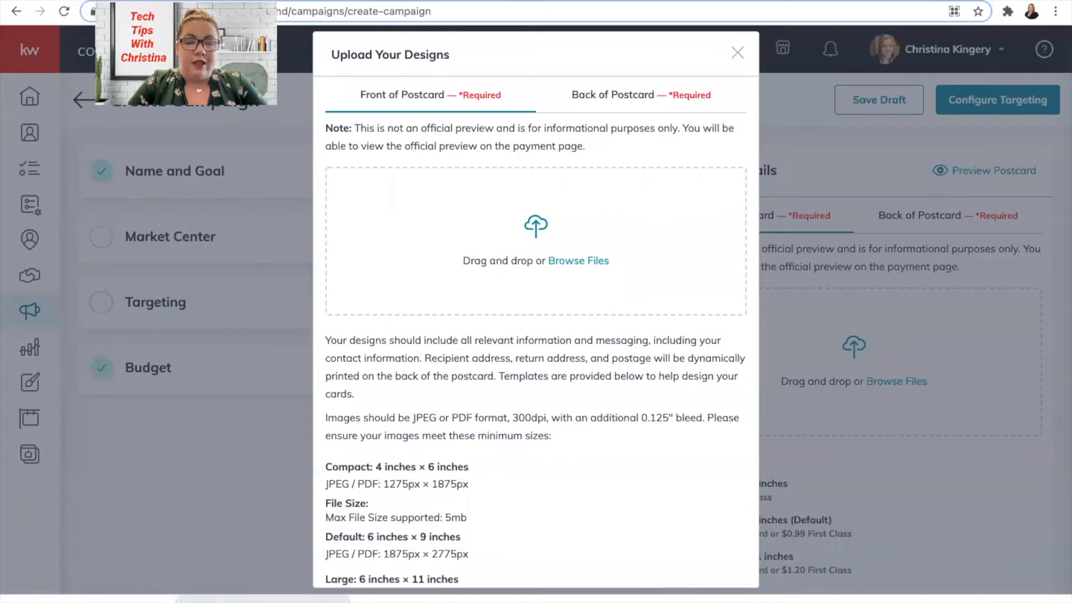
# - Upload nextmove01pc_original.pdf from the downloads bar as the postcard's front design
pyautogui.moveTo(263, 597); pyautogui.dragTo(447, 234)
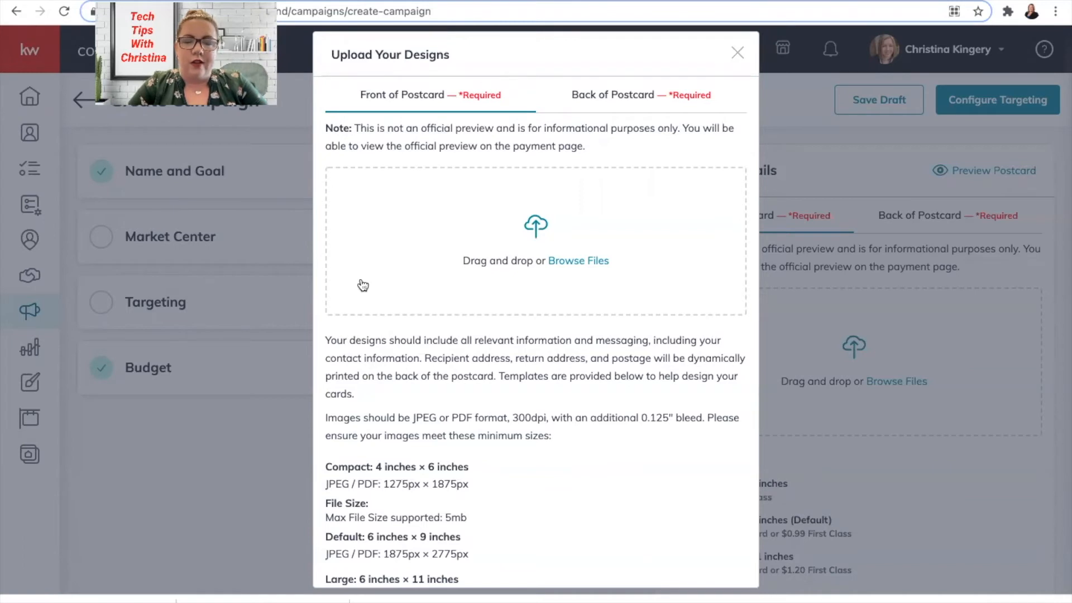
pyautogui.moveTo(148, 600); pyautogui.dragTo(457, 233)
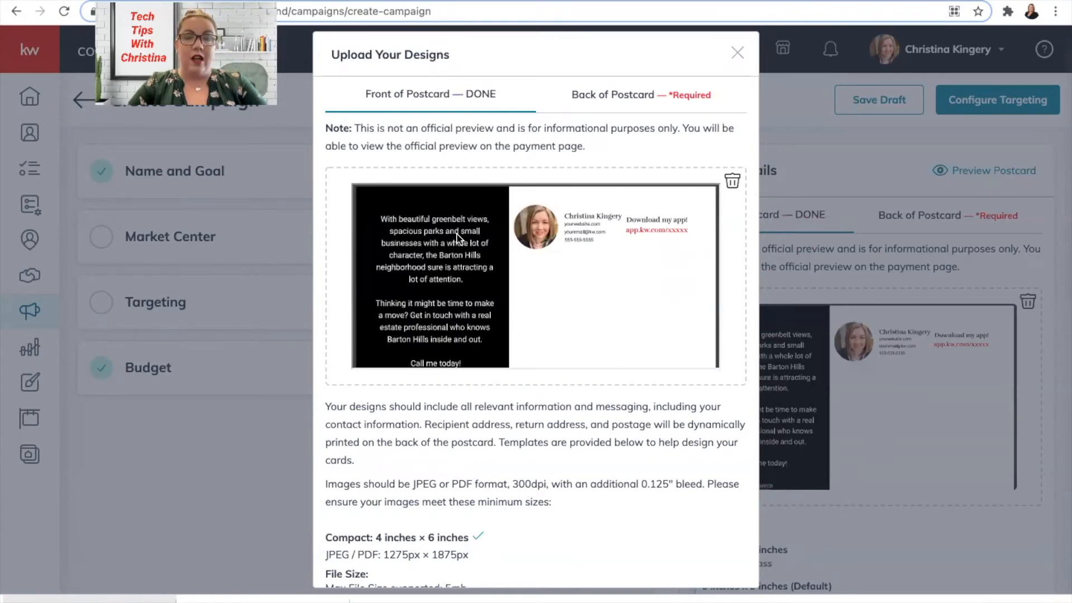
# - Upload a correctly sized file as the postcard back and continue with both sides done
pyautogui.click(646, 98)
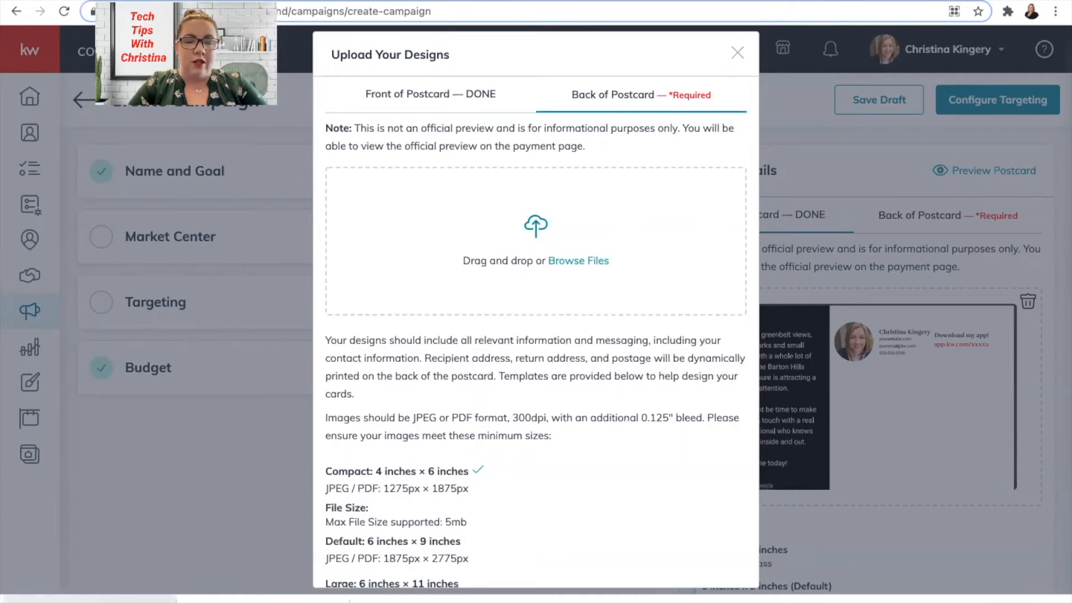
pyautogui.moveTo(302, 599); pyautogui.dragTo(491, 300)
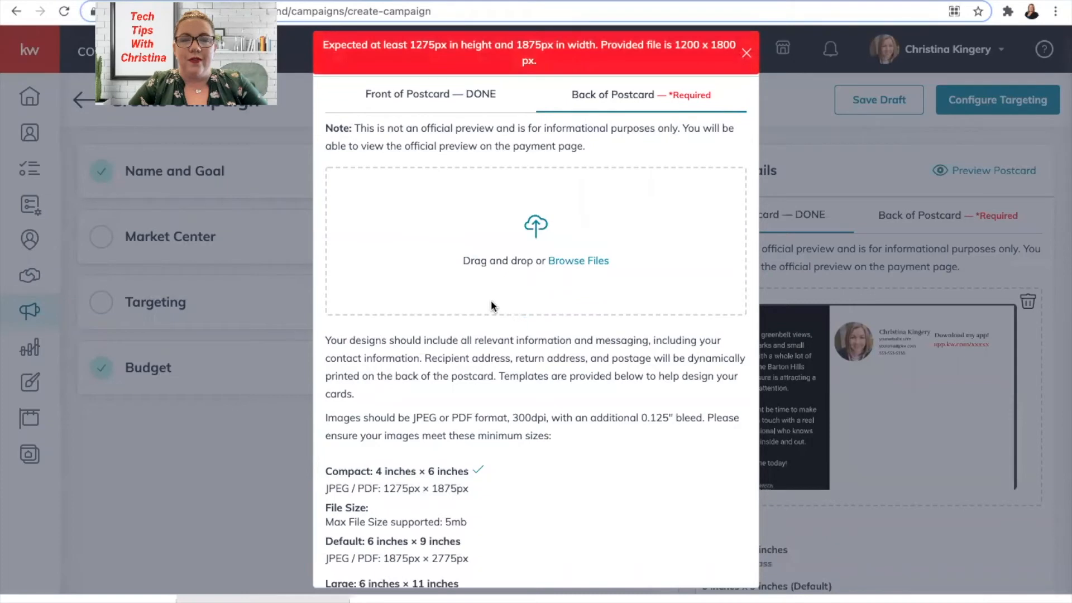
pyautogui.moveTo(89, 600); pyautogui.dragTo(498, 246)
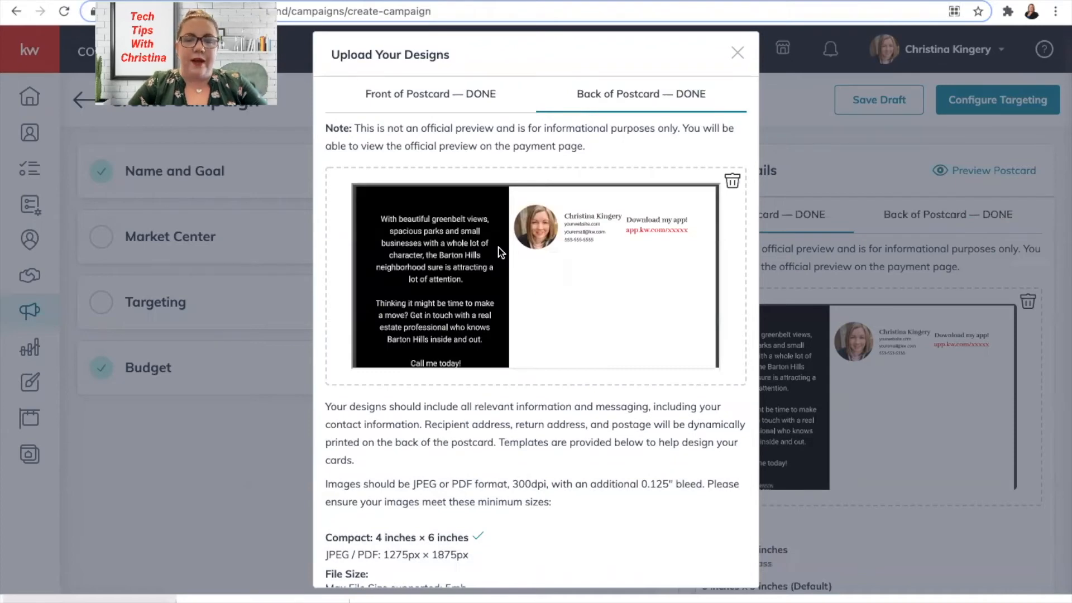
pyautogui.scroll(-3, 513, 500)
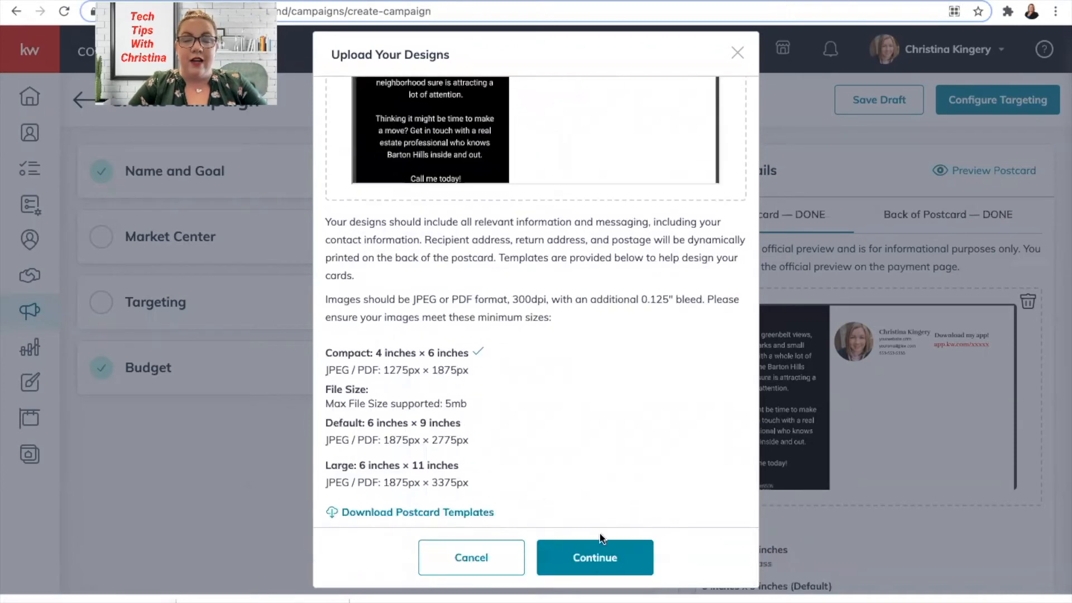
pyautogui.click(593, 573)
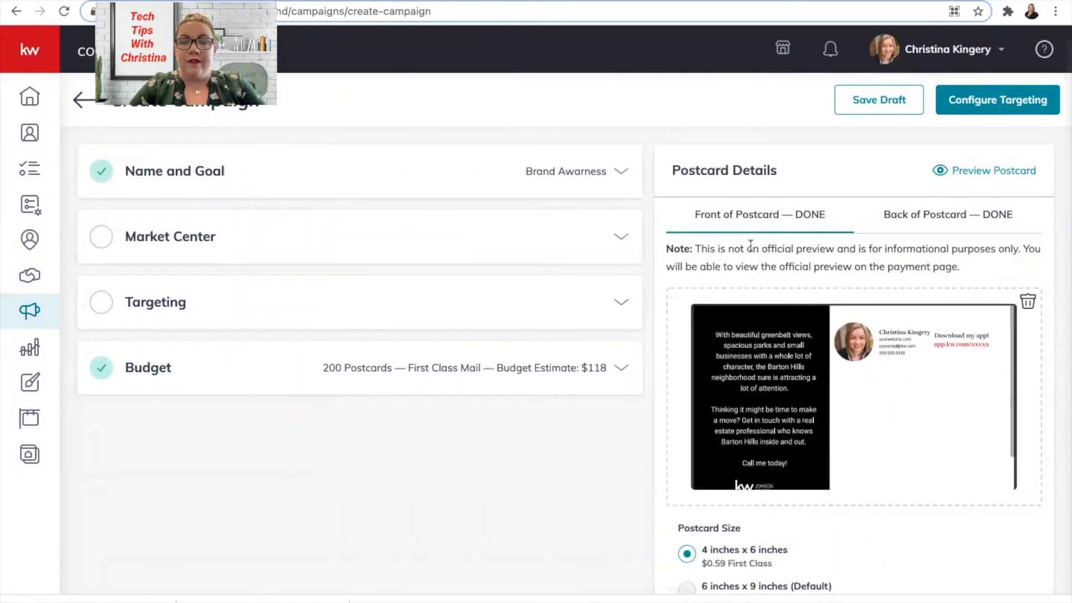
# - Check both postcard previews, then name the Market Center 'Keller Williams Johnson County'
pyautogui.click(951, 215)
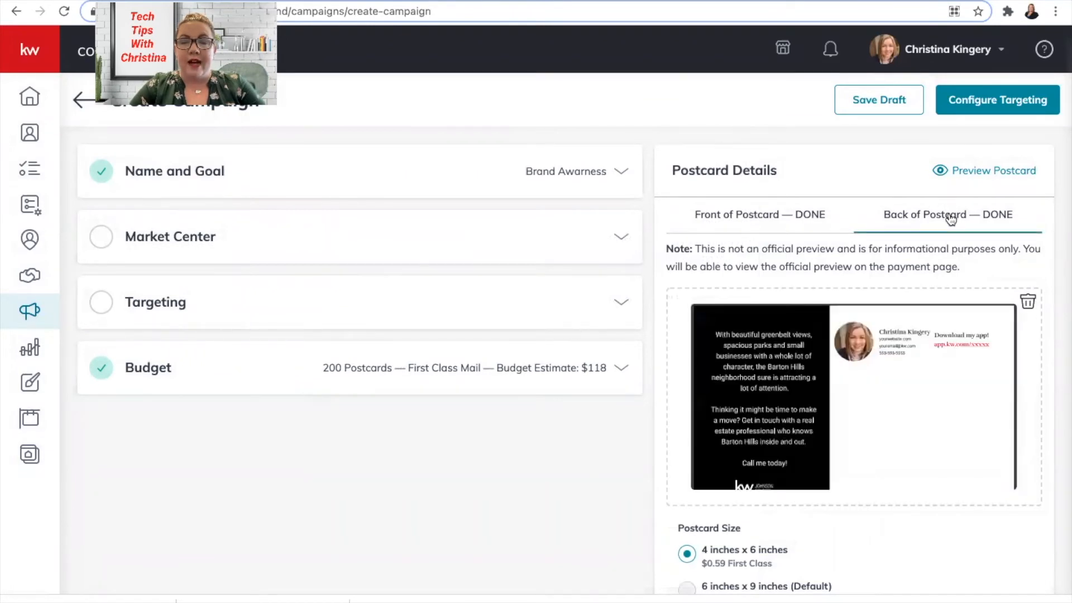
pyautogui.click(756, 220)
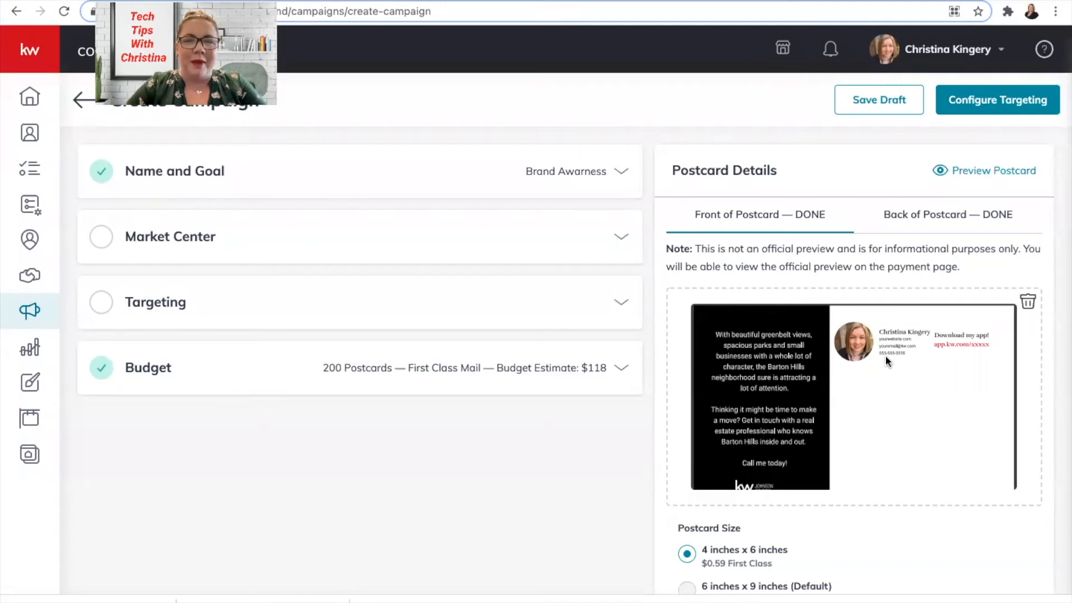
pyautogui.click(146, 238)
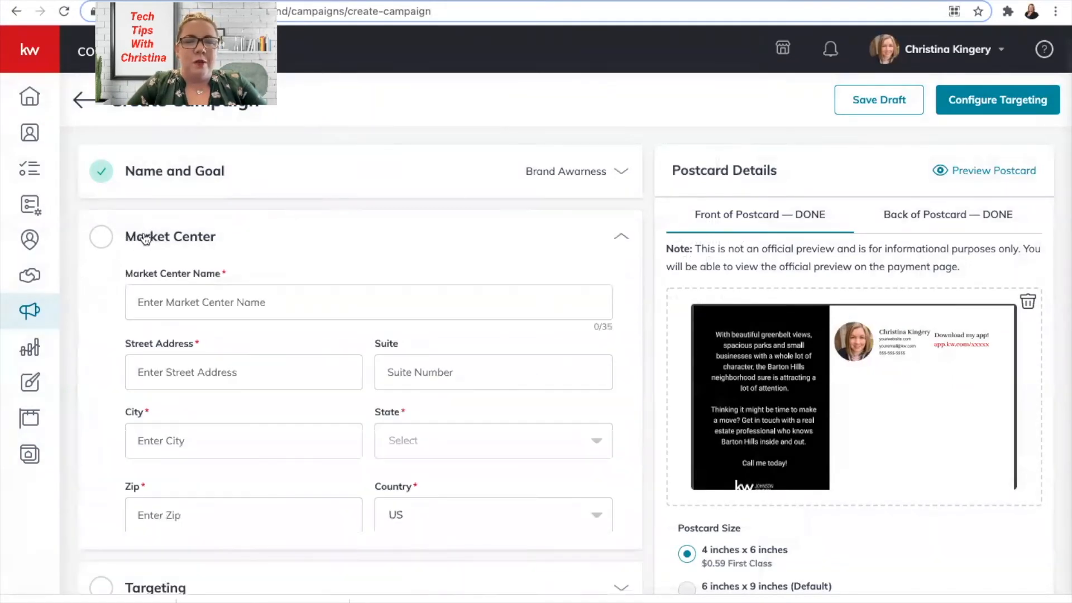
pyautogui.click(202, 301)
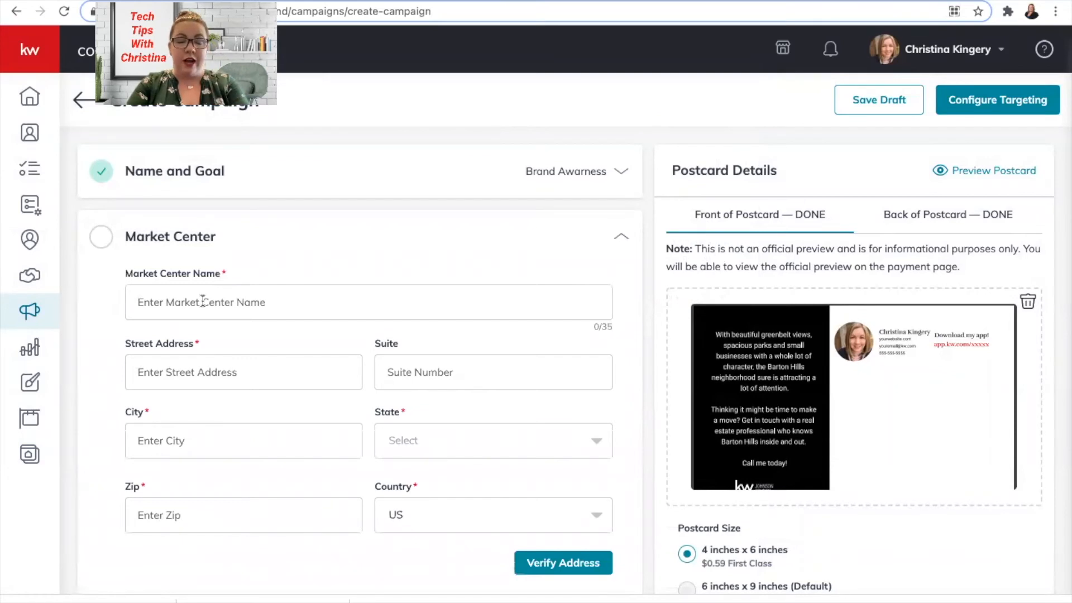
pyautogui.write('Keller Williams Johnson County')
# - Enter and confirm the Market Center address 295 E Renfro, Suite 300, Burleson, TX 76028
pyautogui.click(156, 379)
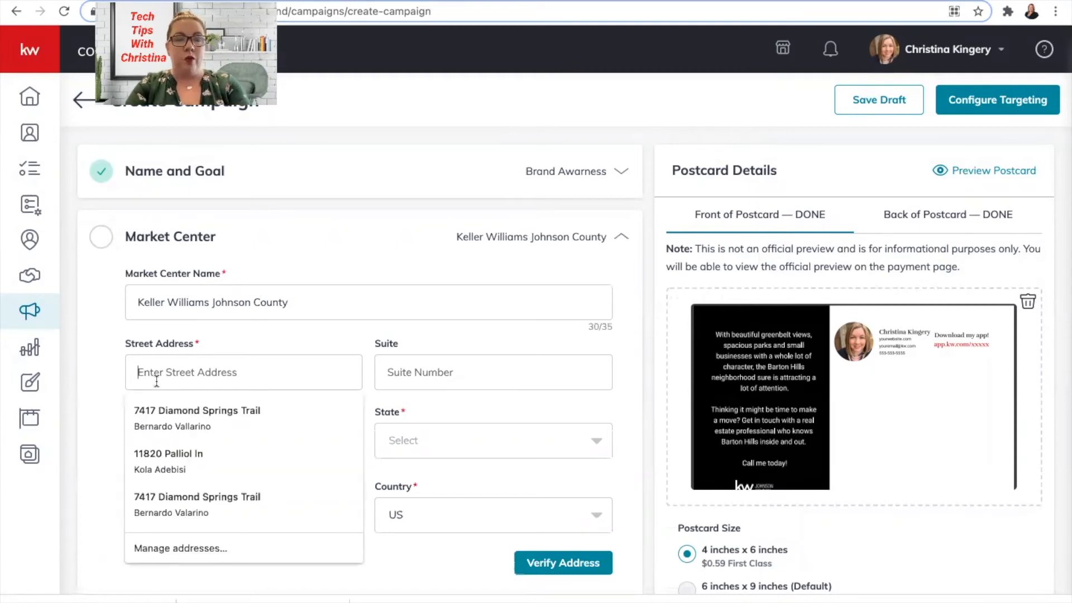
pyautogui.write('295 E ')
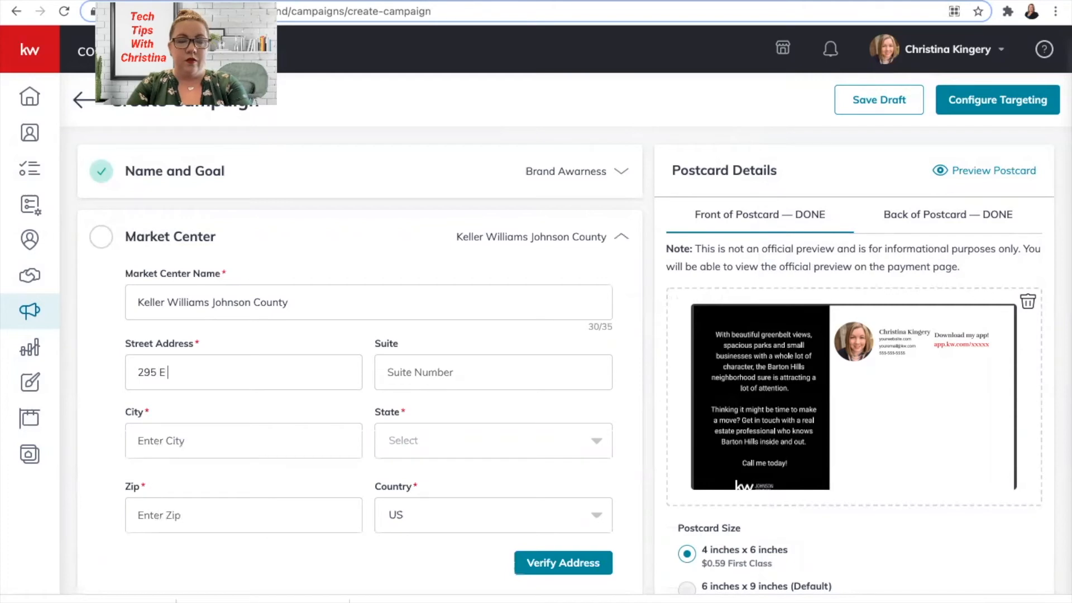
pyautogui.write('Renfro')
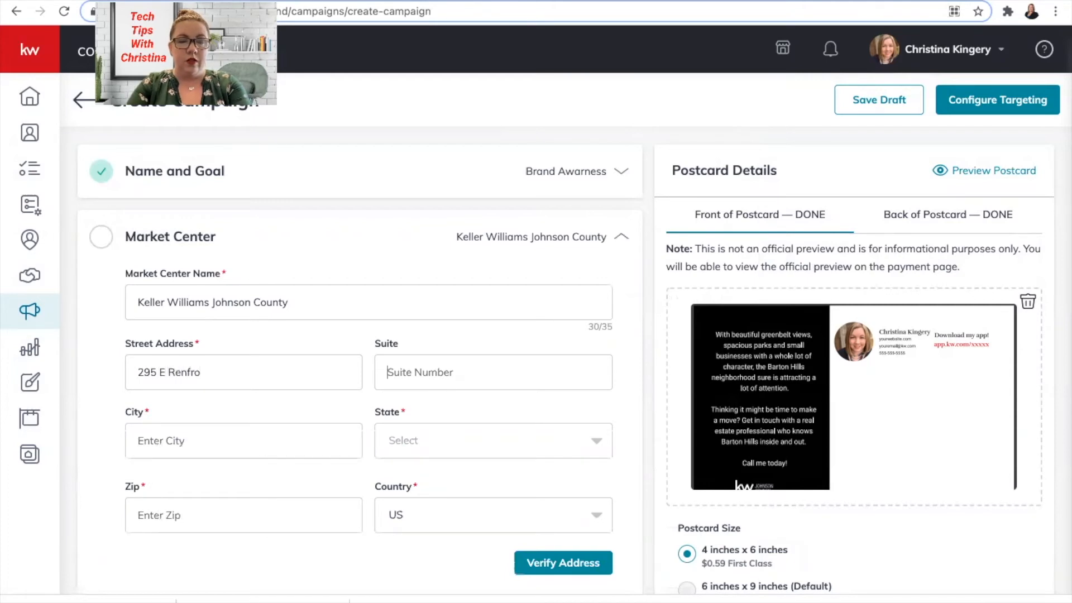
pyautogui.press('Tab')
pyautogui.write('300')
pyautogui.press('Tab')
pyautogui.write('Burleson')
pyautogui.press('Tab')
pyautogui.write('t')
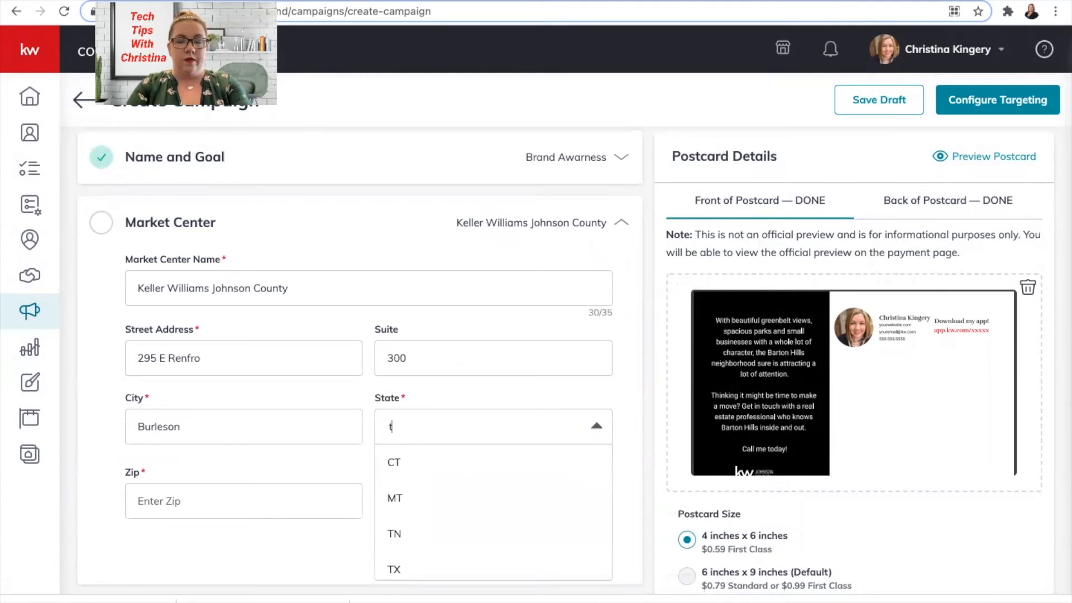
pyautogui.click(397, 569)
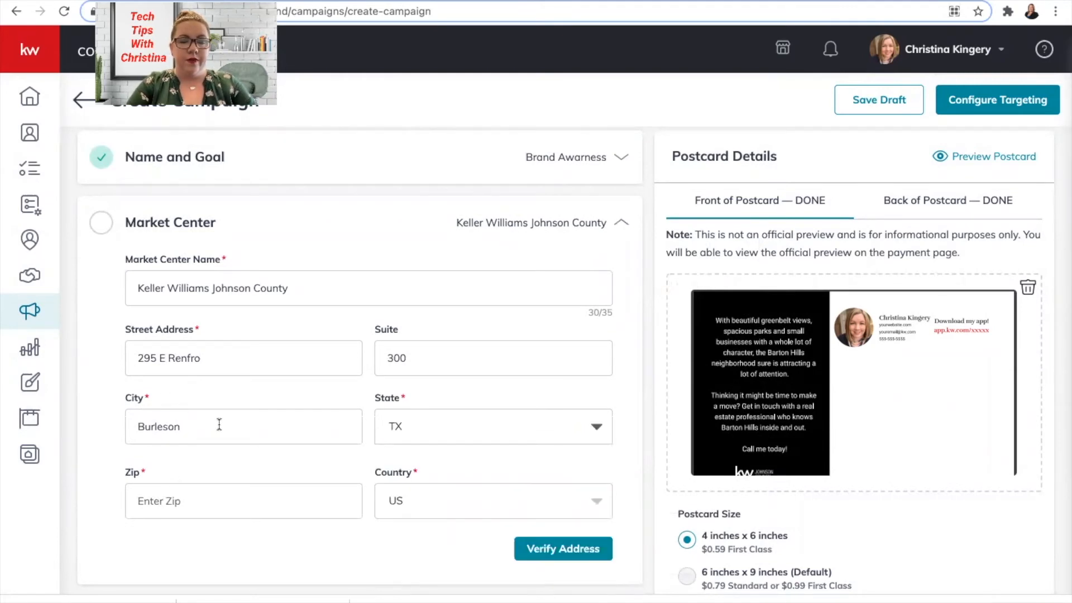
pyautogui.click(183, 499)
pyautogui.write('76')
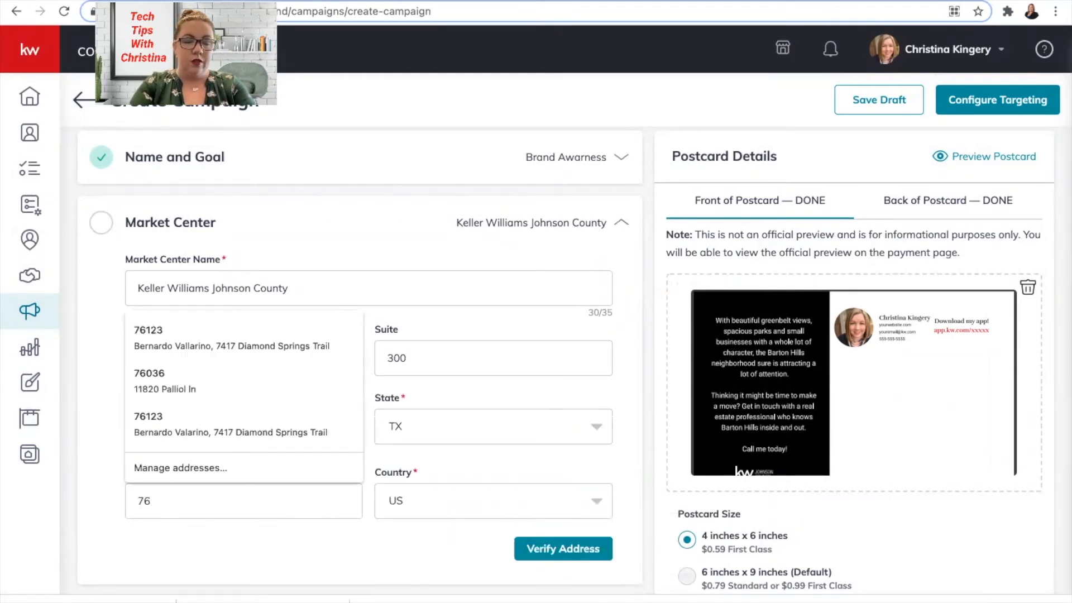
pyautogui.write('028')
pyautogui.click(566, 550)
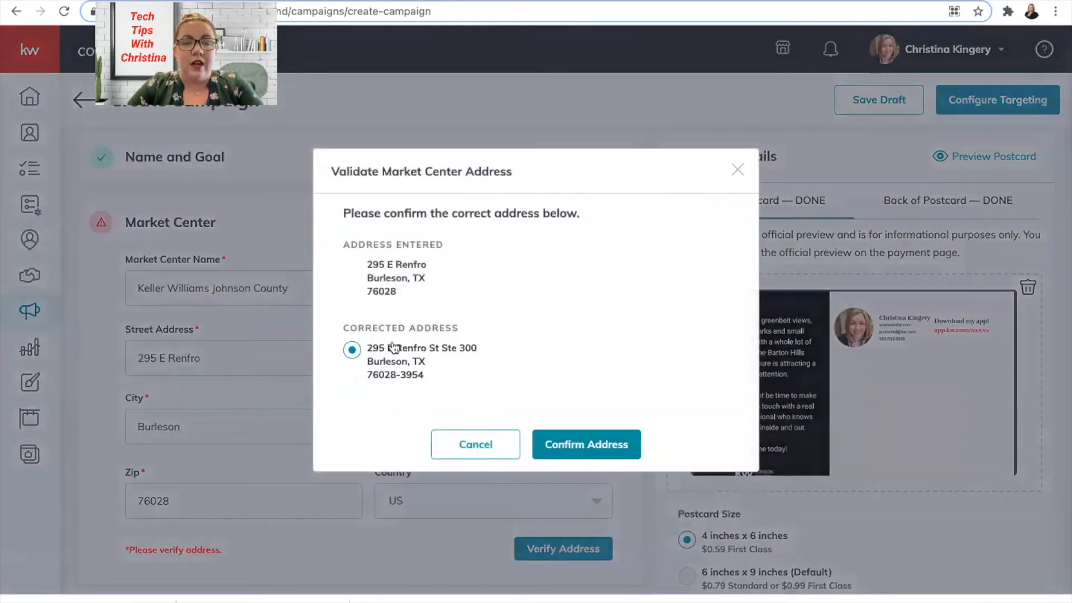
pyautogui.click(576, 446)
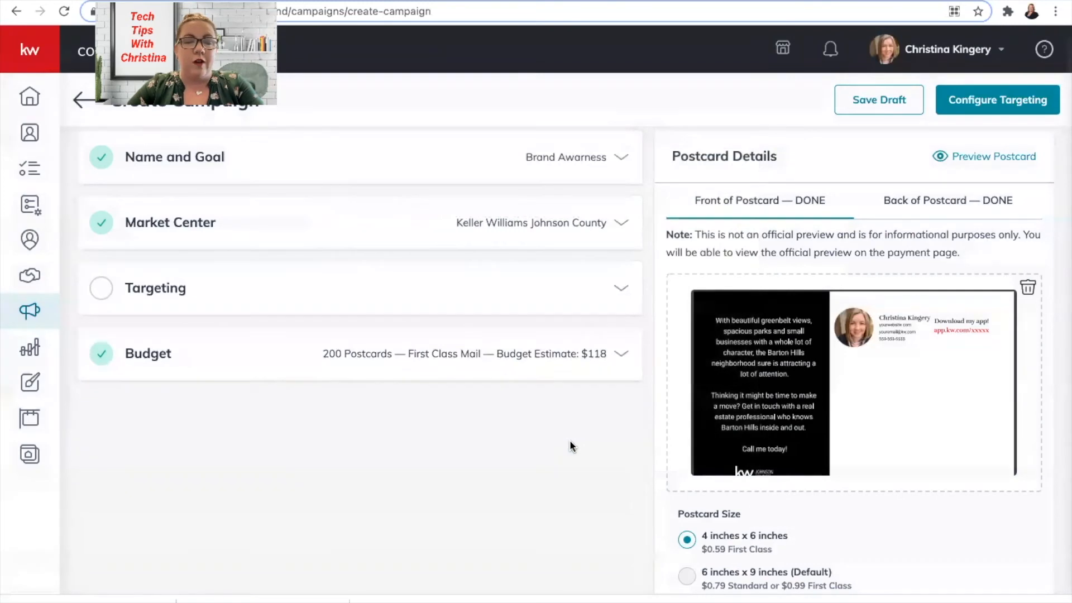
# - Enter the local targeting street address 295 E Renfro, Suite 300
pyautogui.click(228, 295)
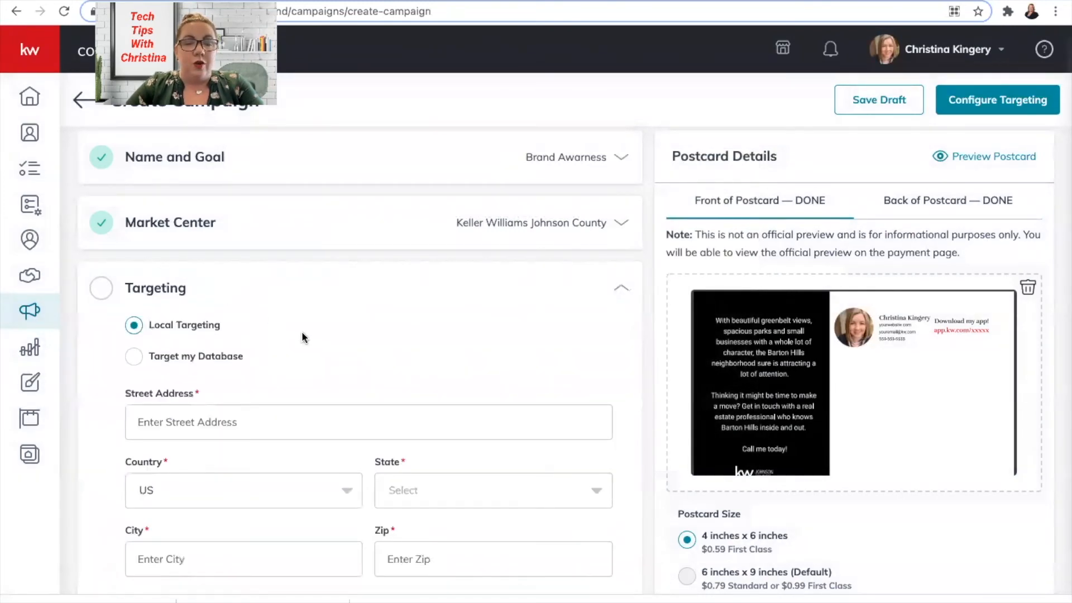
pyautogui.scroll(-2, 301, 332)
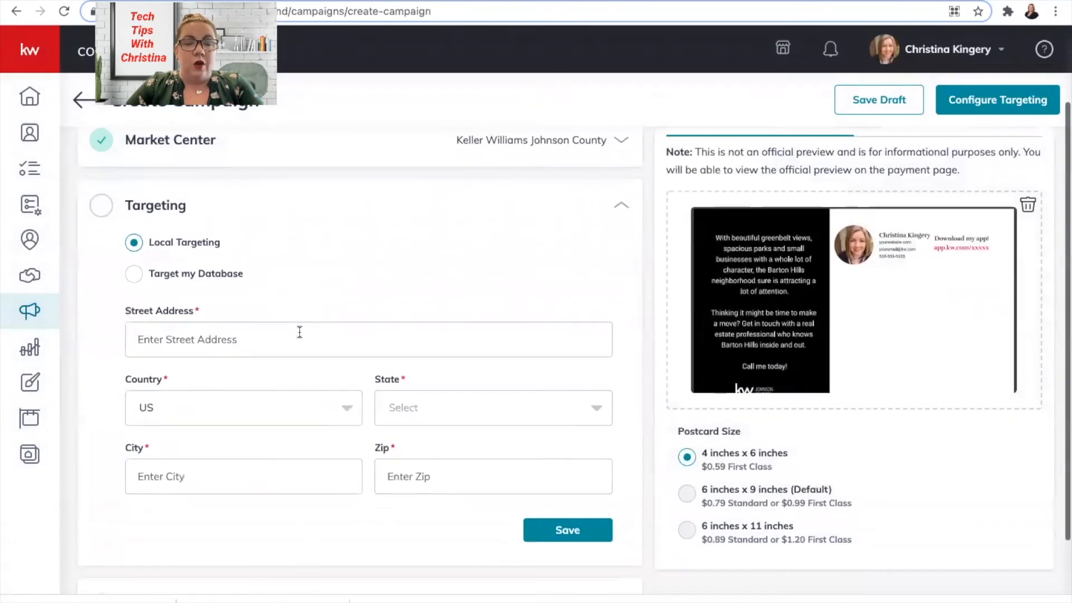
pyautogui.click(159, 352)
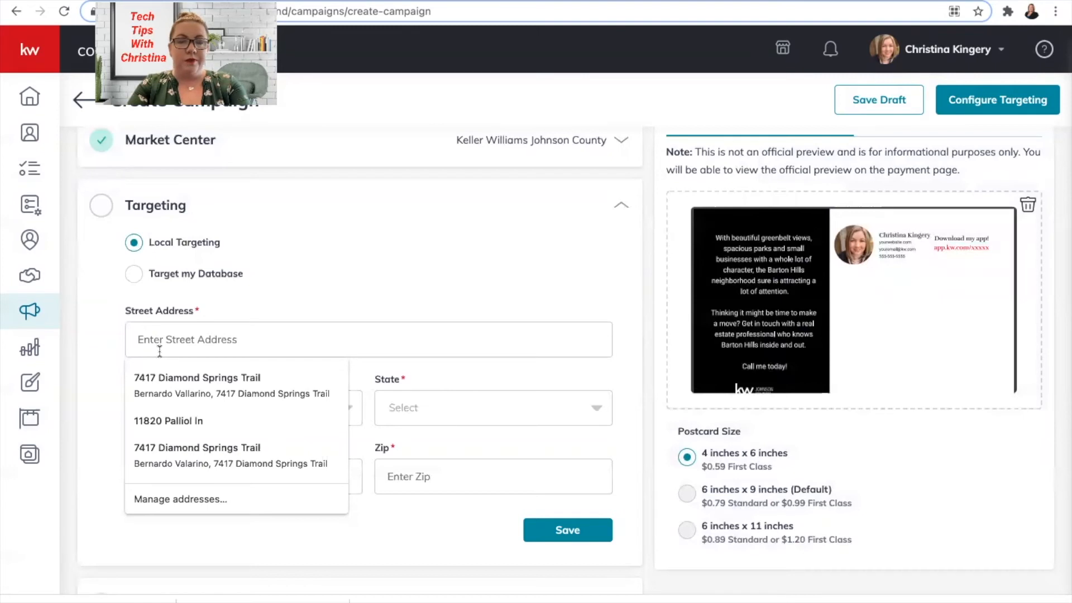
pyautogui.write('295 ')
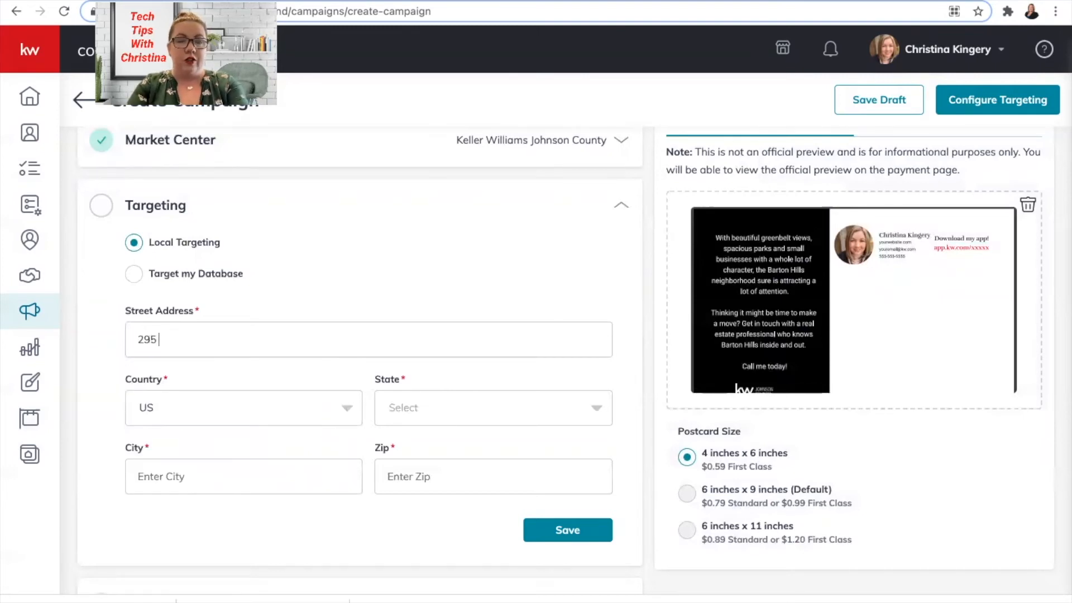
pyautogui.write('E Renfro')
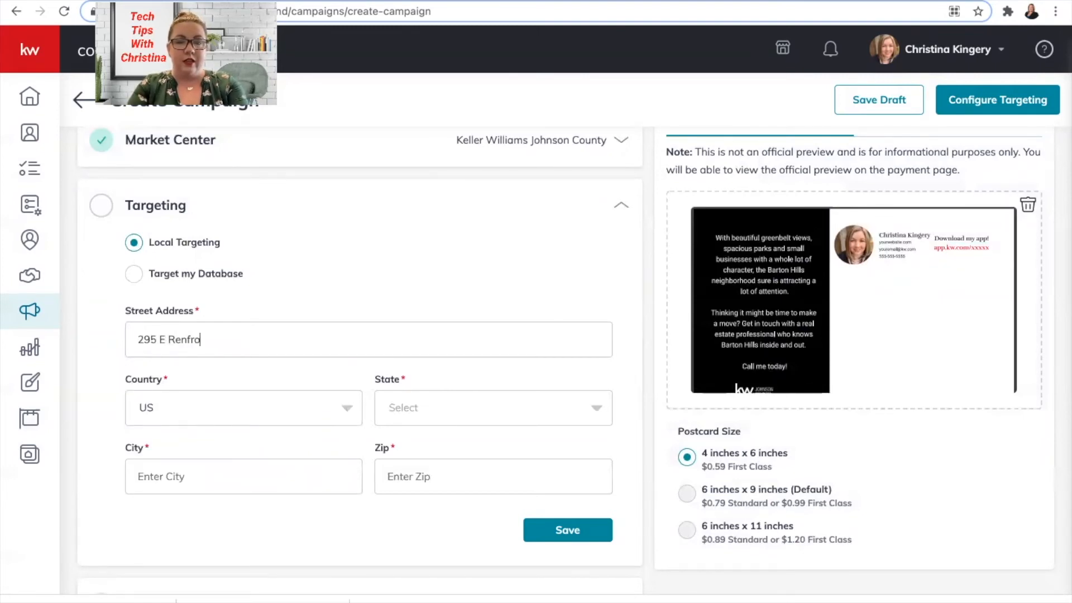
pyautogui.press('BackSpace')
pyautogui.press('BackSpace')
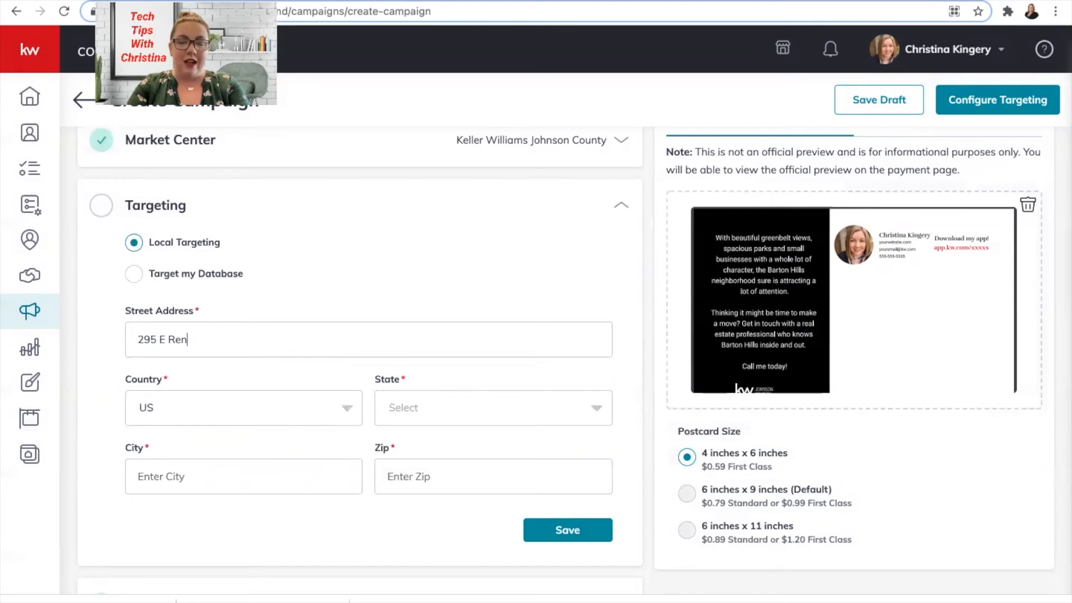
pyautogui.write('fro')
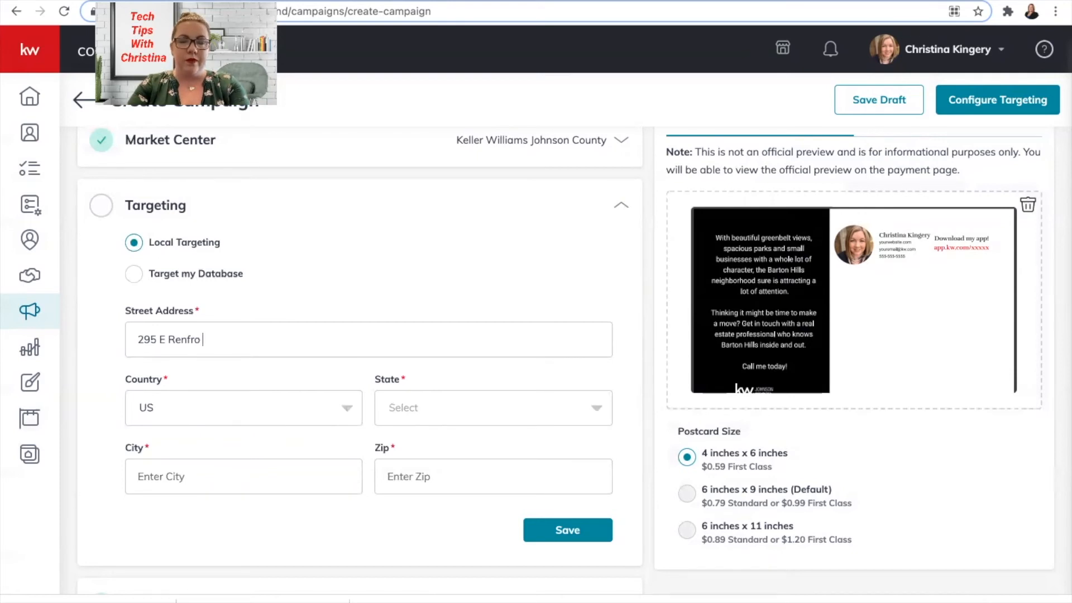
pyautogui.write('Suite 300')
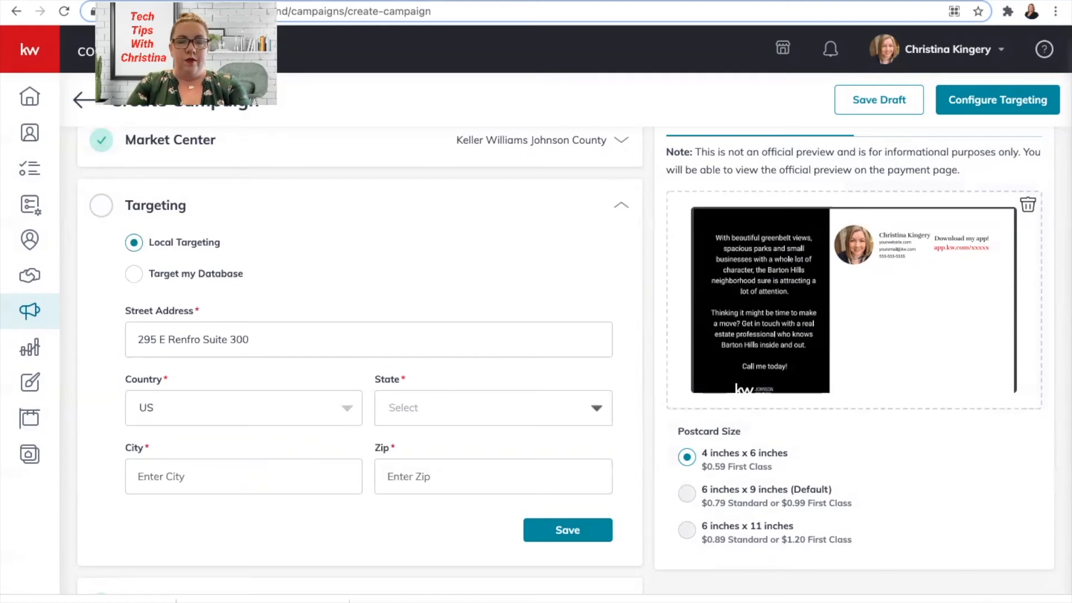
pyautogui.write('TX')
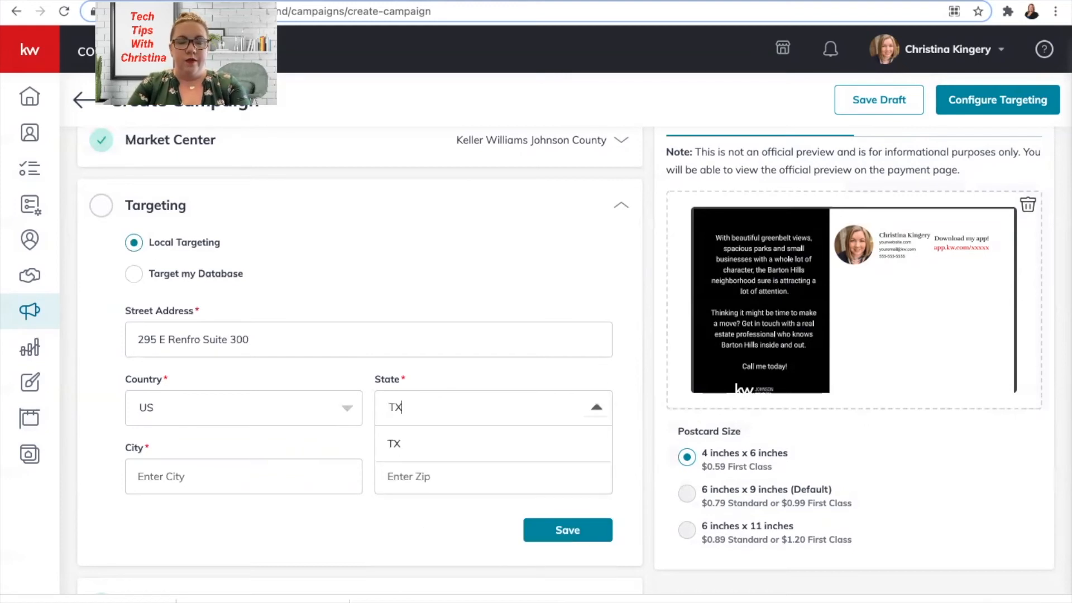
# - Set the targeting state to TX, city Burleson and zip 76028, and save
pyautogui.click(395, 442)
pyautogui.click(225, 471)
pyautogui.write('Burl')
pyautogui.write('eson')
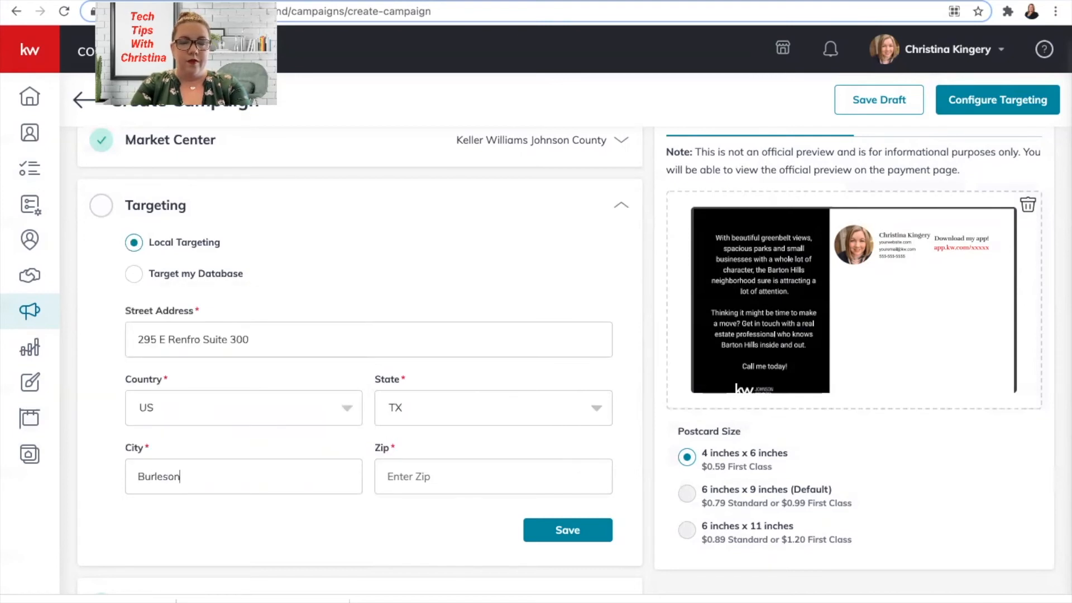
pyautogui.press('Tab')
pyautogui.write('76028')
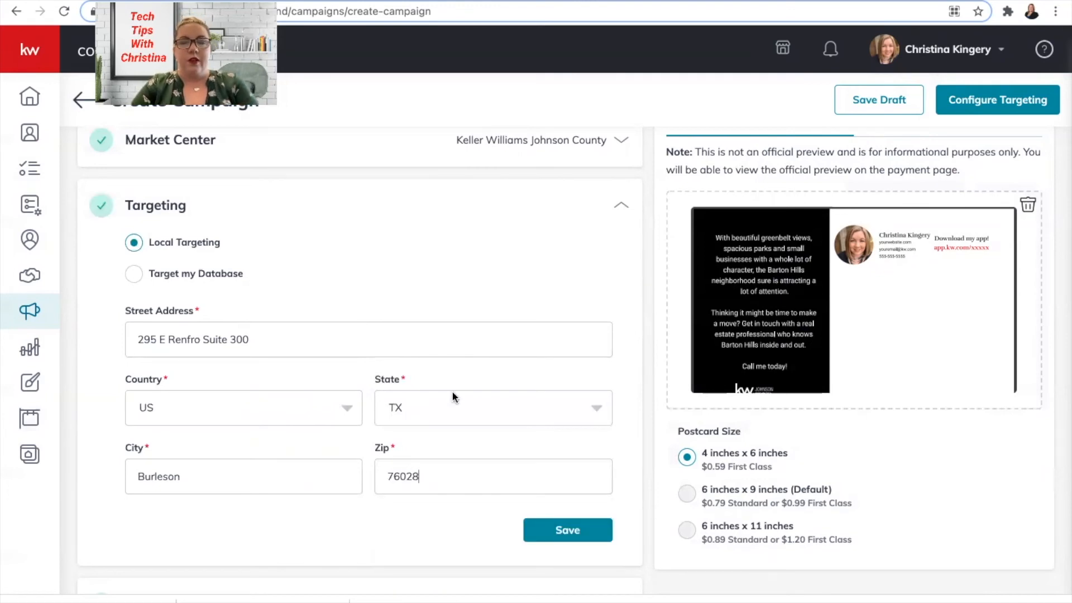
pyautogui.click(532, 537)
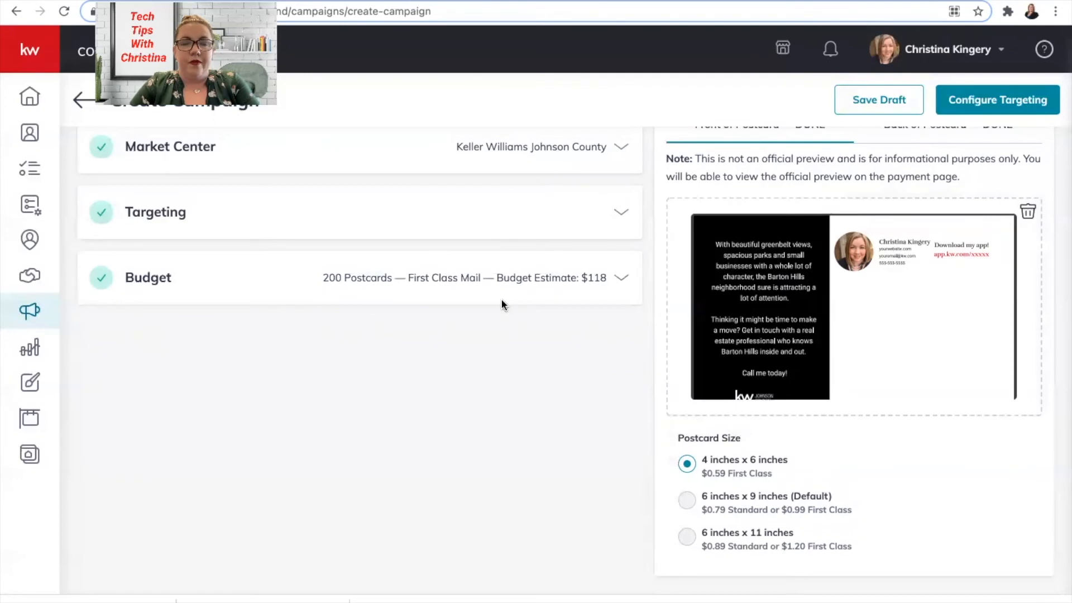
# - Try other postcard quantities, settle on 200 first-class postcards ($118.00), and save the budget
pyautogui.scroll(2, 501, 299)
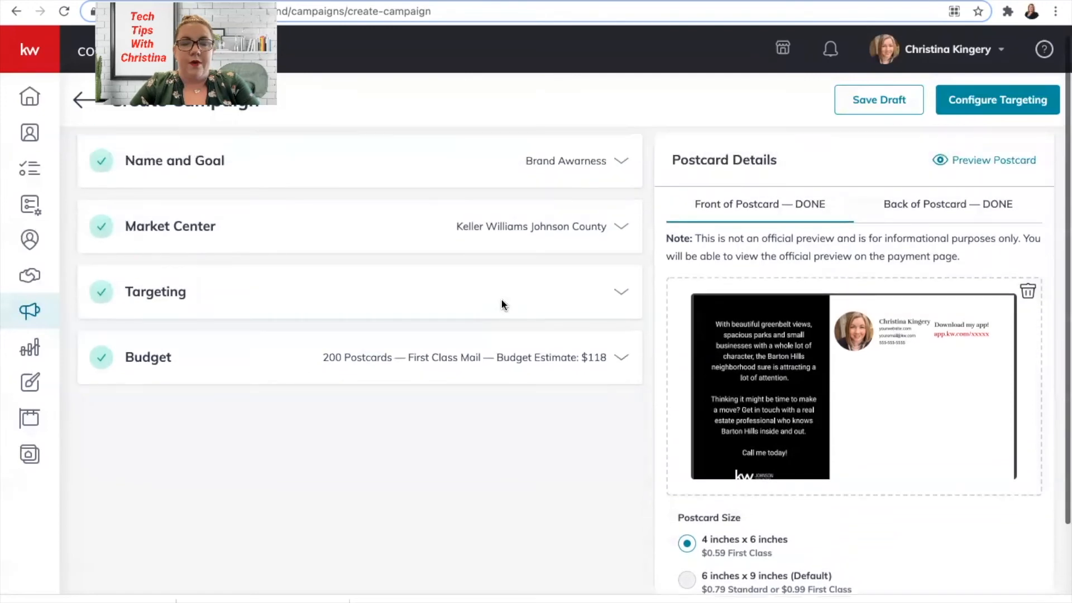
pyautogui.click(306, 360)
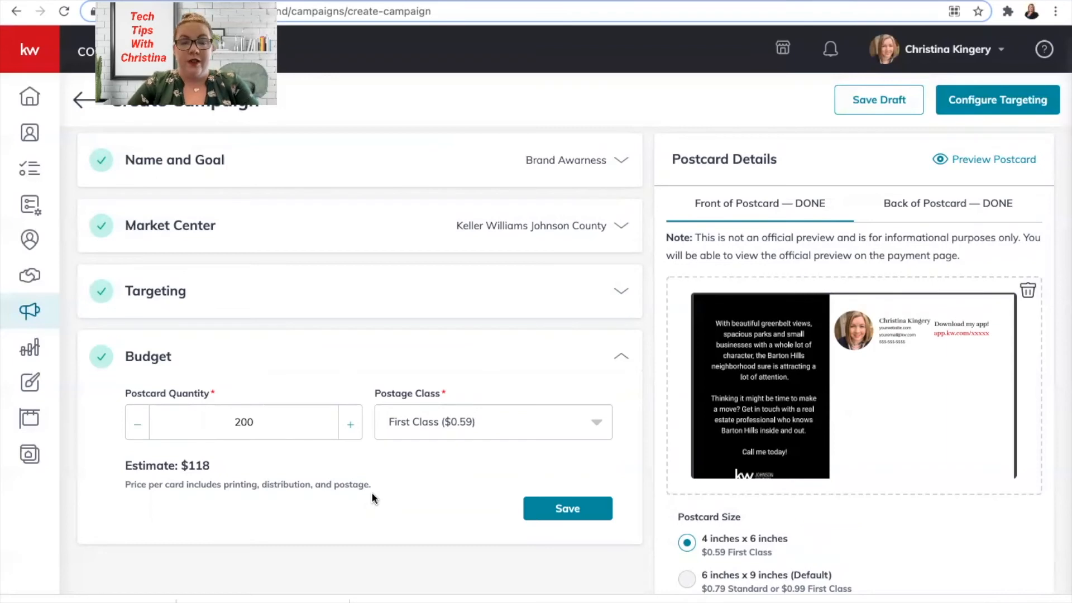
pyautogui.click(349, 422)
pyautogui.click(348, 423)
pyautogui.click(349, 423)
pyautogui.click(349, 423)
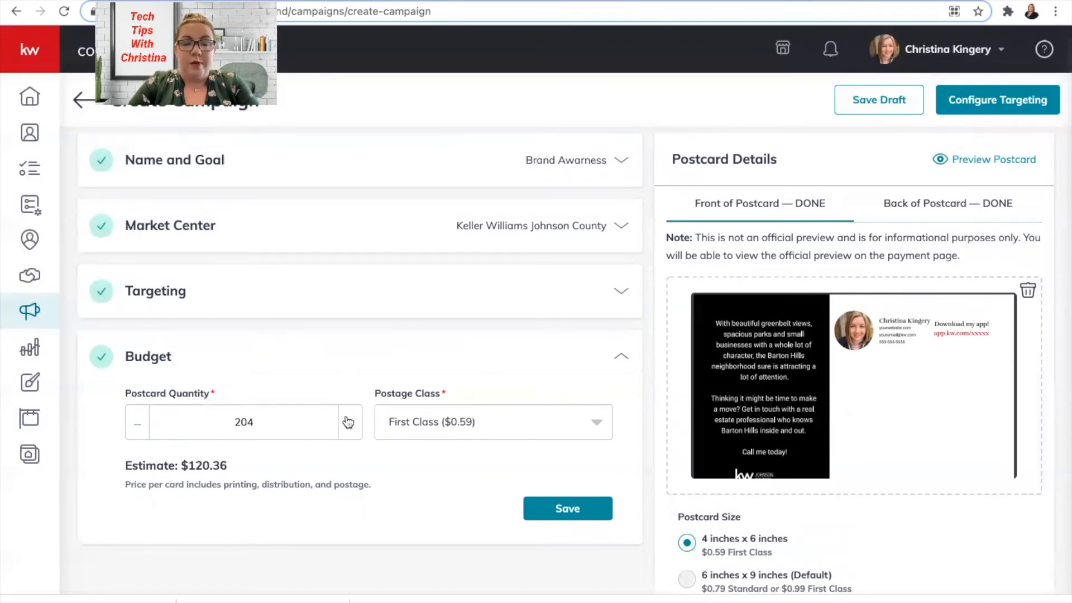
pyautogui.click(146, 422)
pyautogui.click(146, 422)
pyautogui.click(146, 422)
pyautogui.click(146, 422)
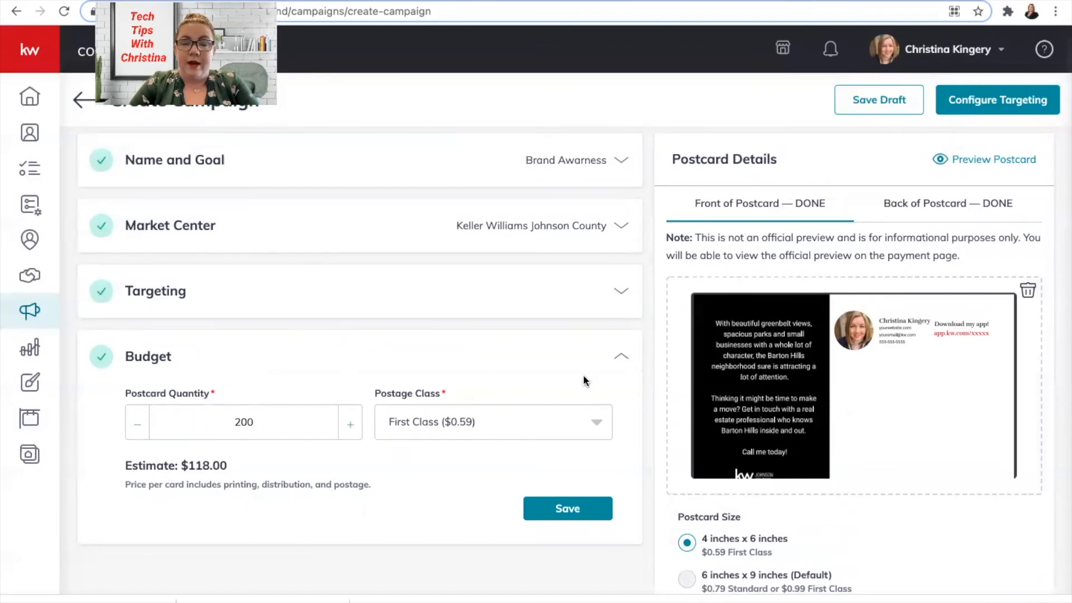
pyautogui.click(575, 511)
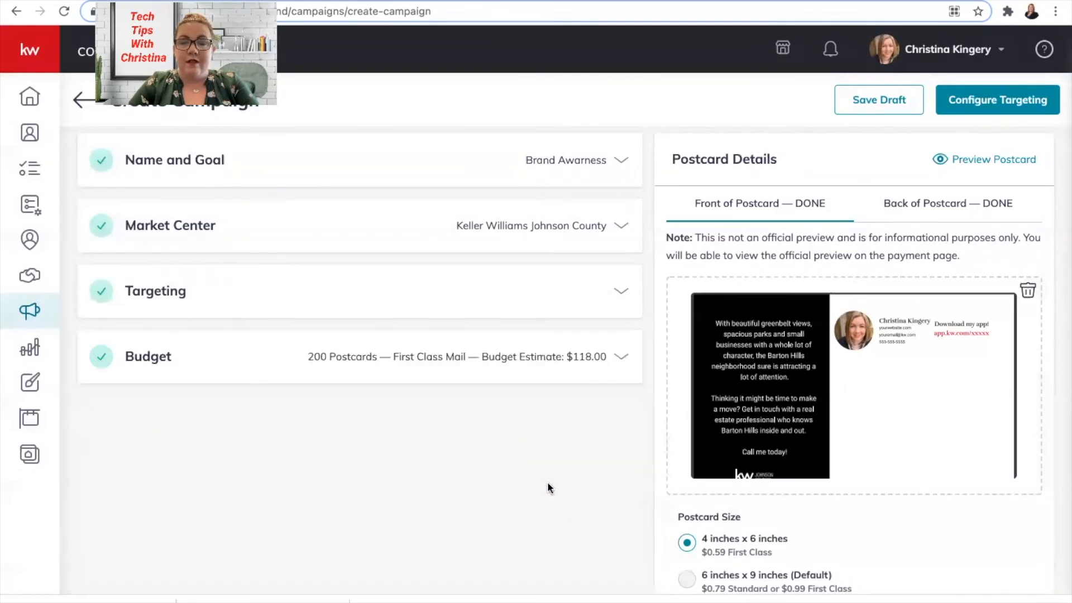
# - Create the campaign and inspect the map of 200 target homes around the Burleson office
pyautogui.click(1008, 105)
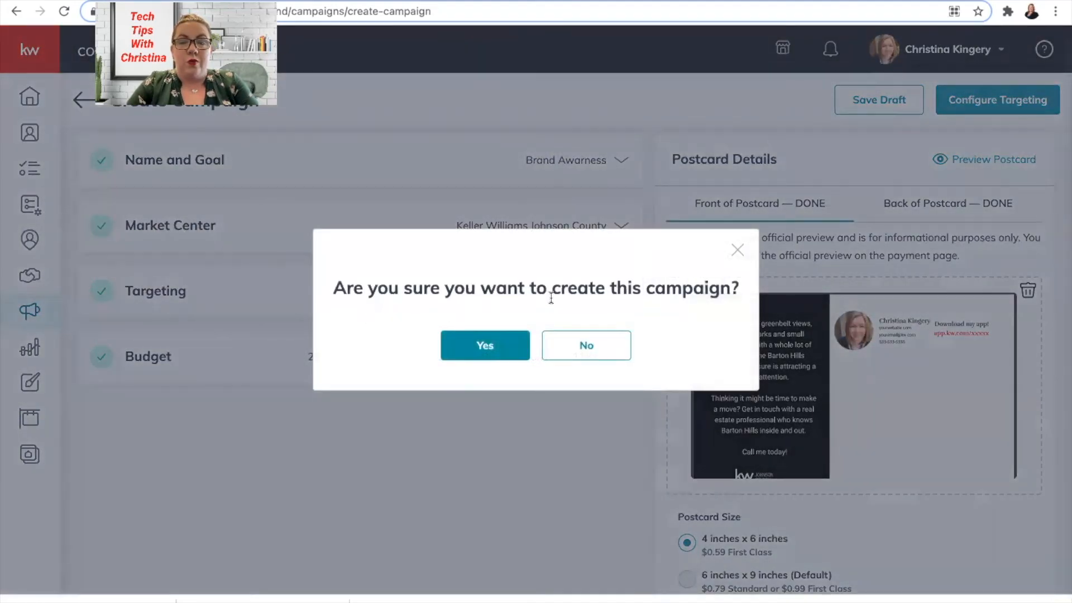
pyautogui.click(481, 343)
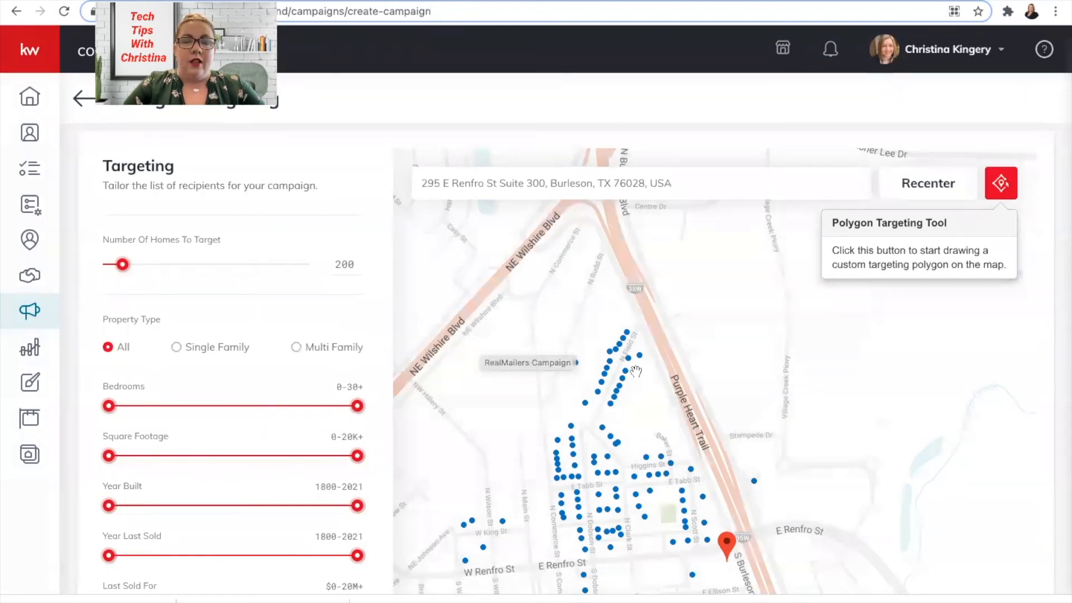
pyautogui.scroll(-1, 734, 455)
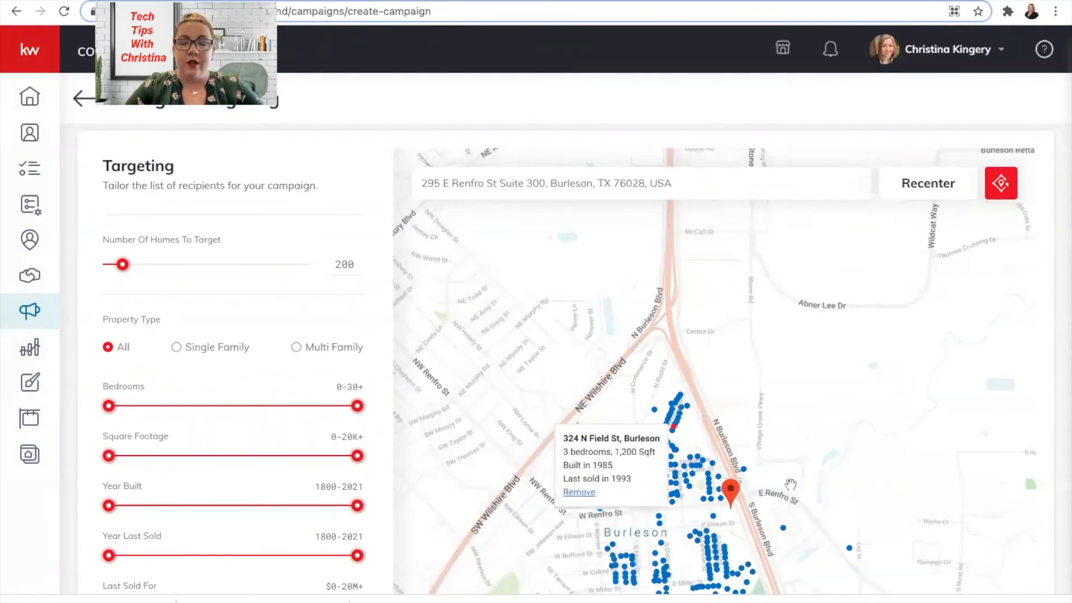
pyautogui.moveTo(789, 485); pyautogui.dragTo(746, 363)
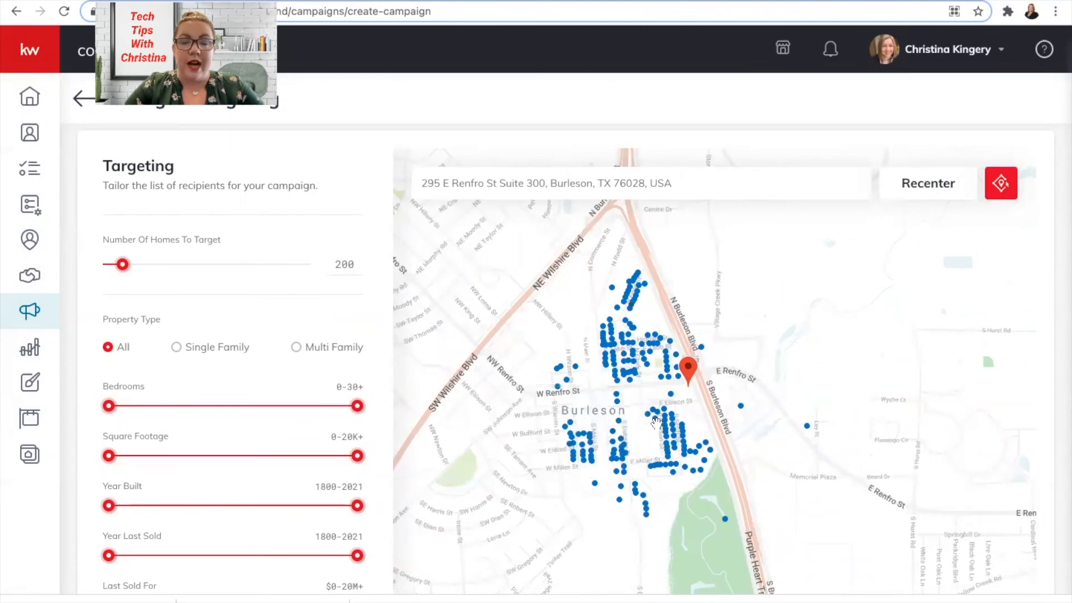
pyautogui.scroll(2, 656, 422)
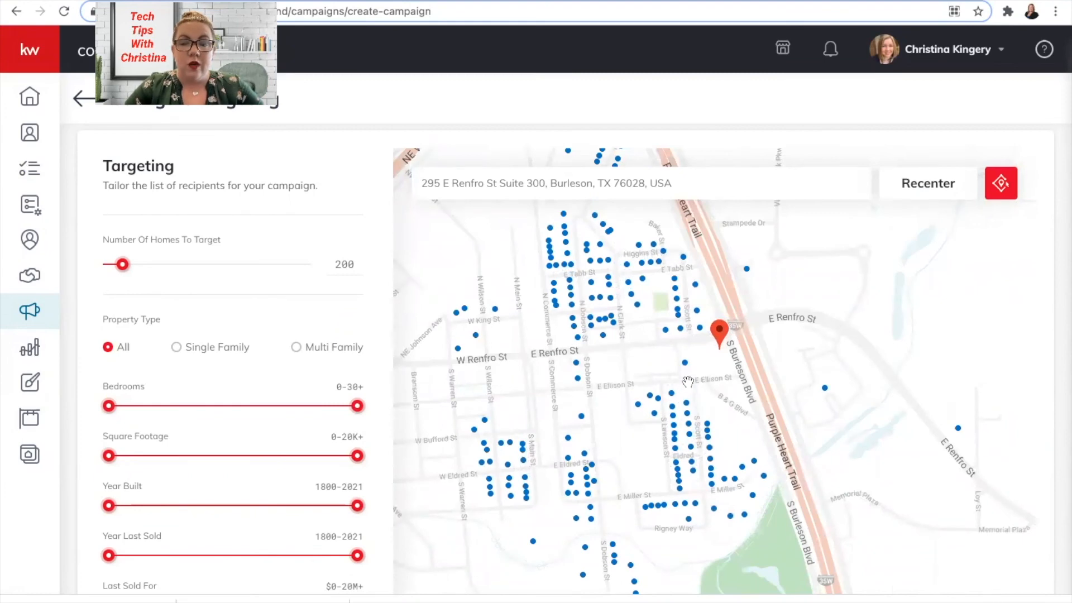
pyautogui.scroll(4, 688, 381)
pyautogui.moveTo(621, 432)
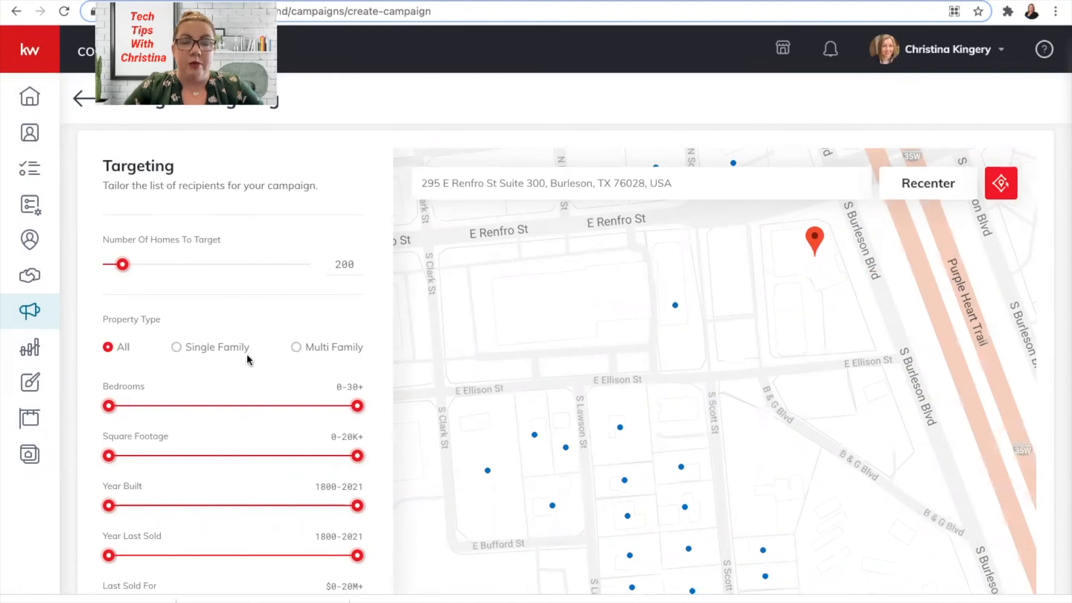
# - Add a copy to the company address, bringing the total to $118.59, and proceed
pyautogui.scroll(-3, 155, 479)
pyautogui.scroll(-3, 155, 481)
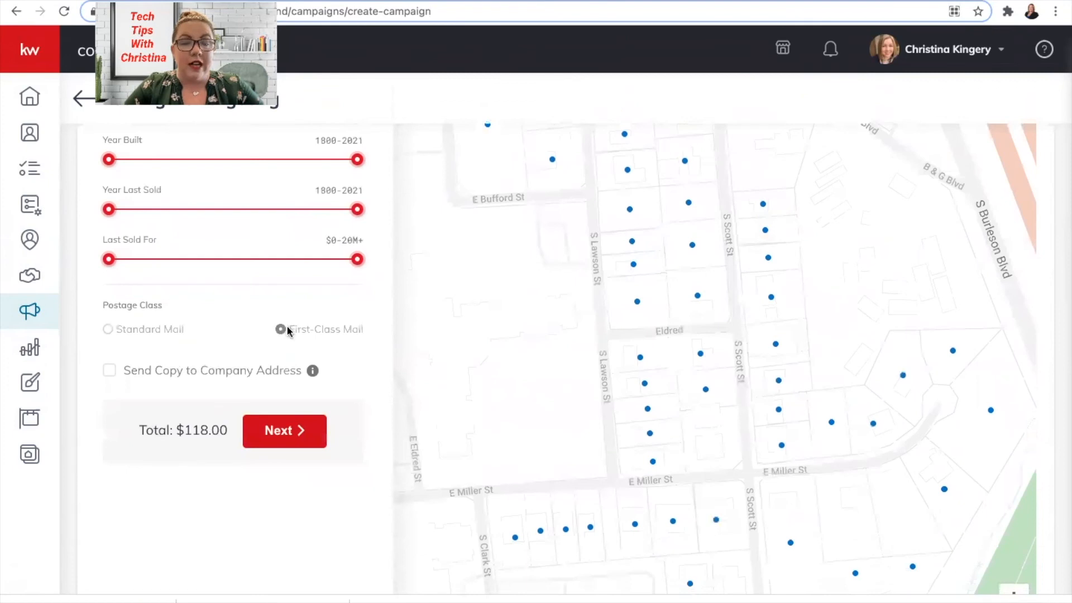
pyautogui.click(110, 372)
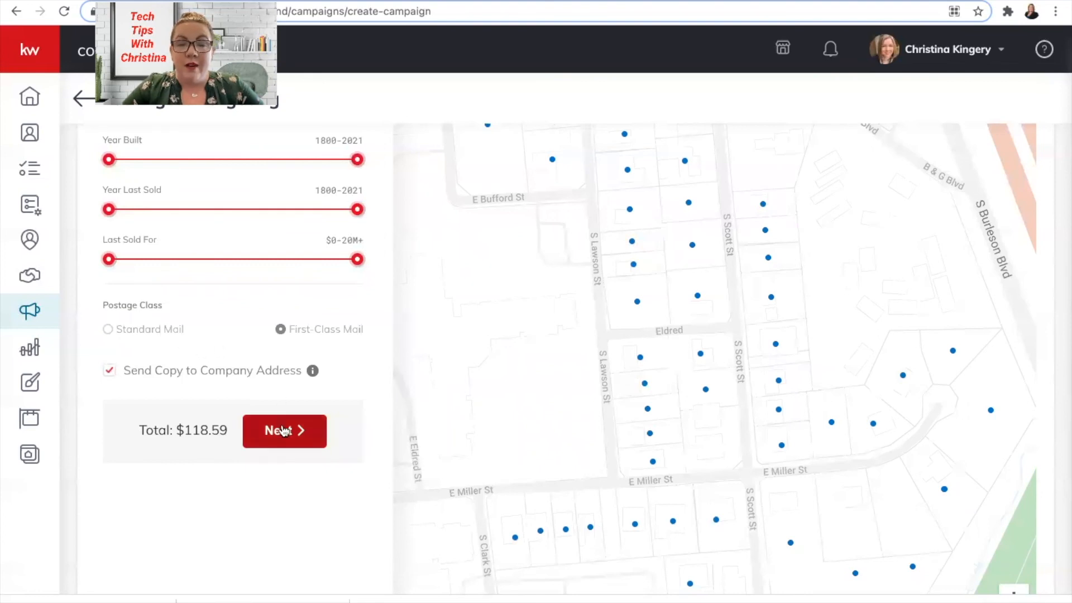
pyautogui.click(283, 429)
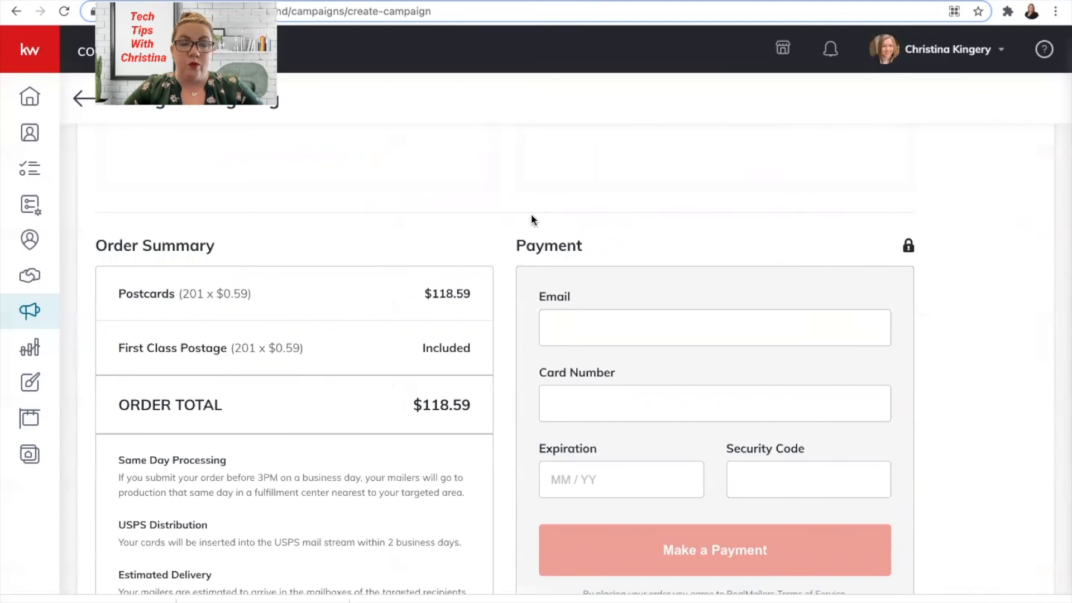
# - Review the front and back postcard previews and open the larger proof
pyautogui.scroll(6, 531, 213)
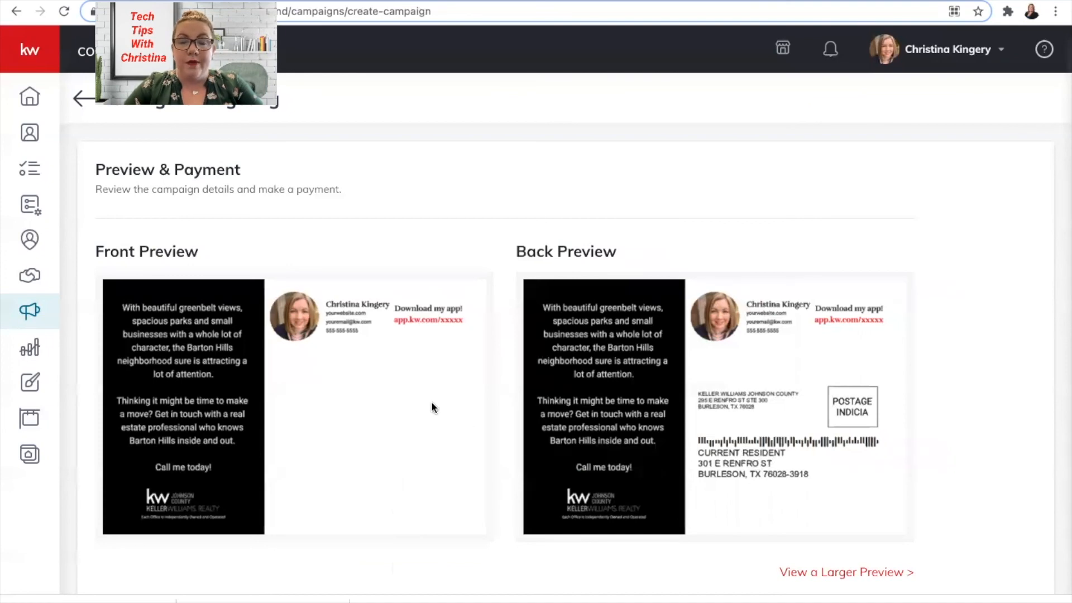
pyautogui.scroll(-5, 419, 402)
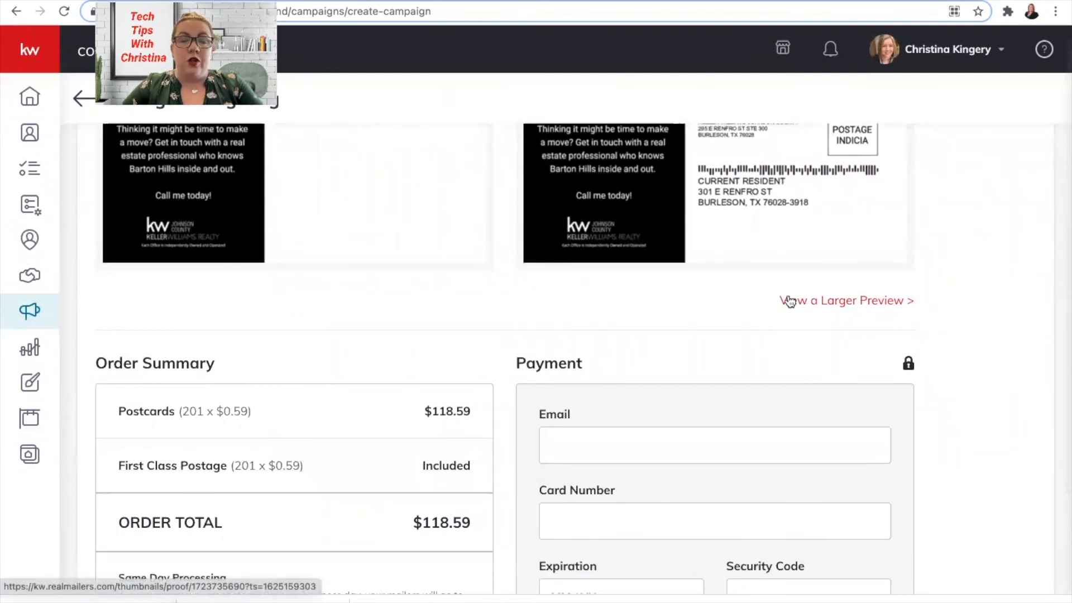
pyautogui.click(788, 299)
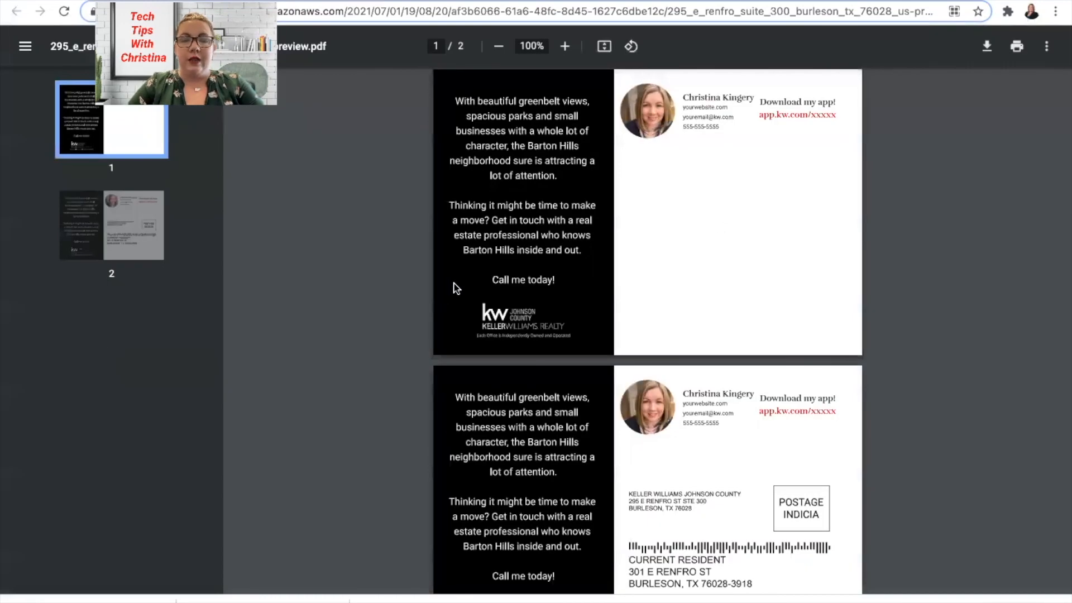
# - Close the two-page postcard proof and return to the $118.59 order page
pyautogui.press('super+w')
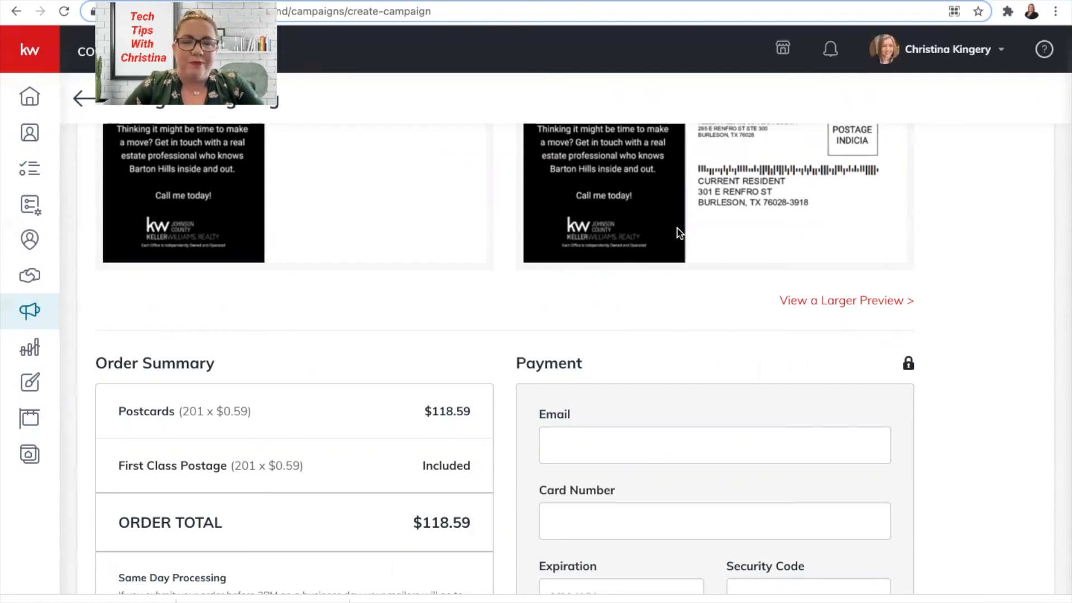
pyautogui.scroll(-3, 446, 335)
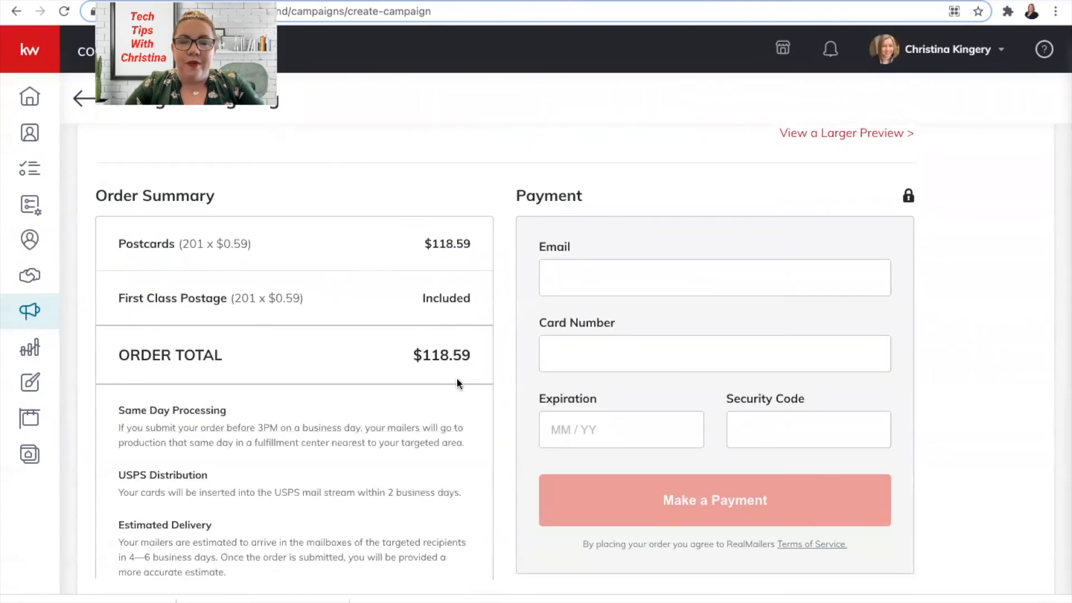
pyautogui.scroll(8, 577, 158)
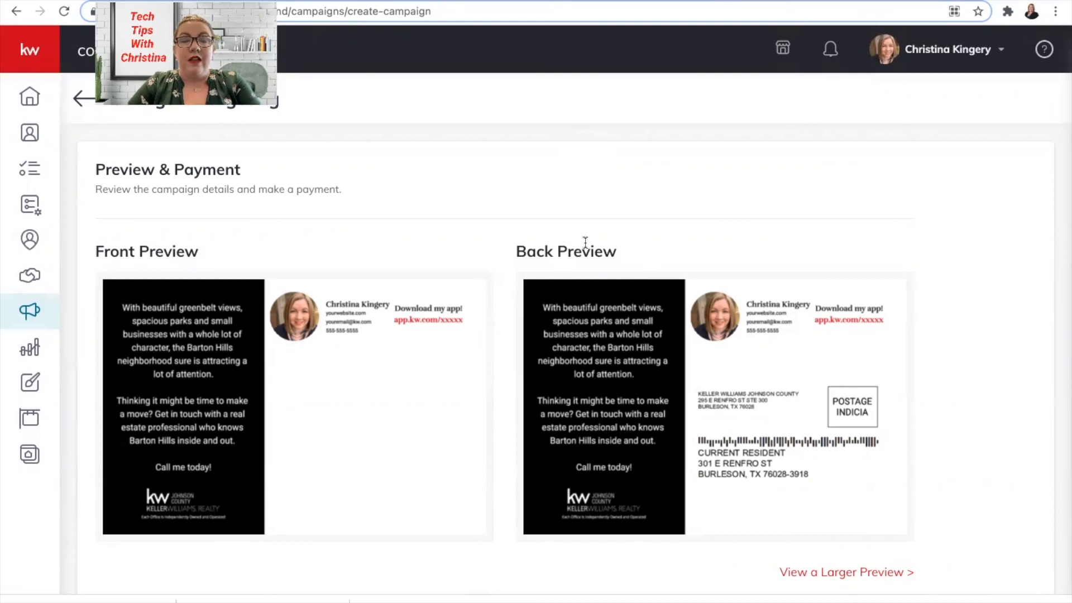
pyautogui.scroll(-8, 585, 241)
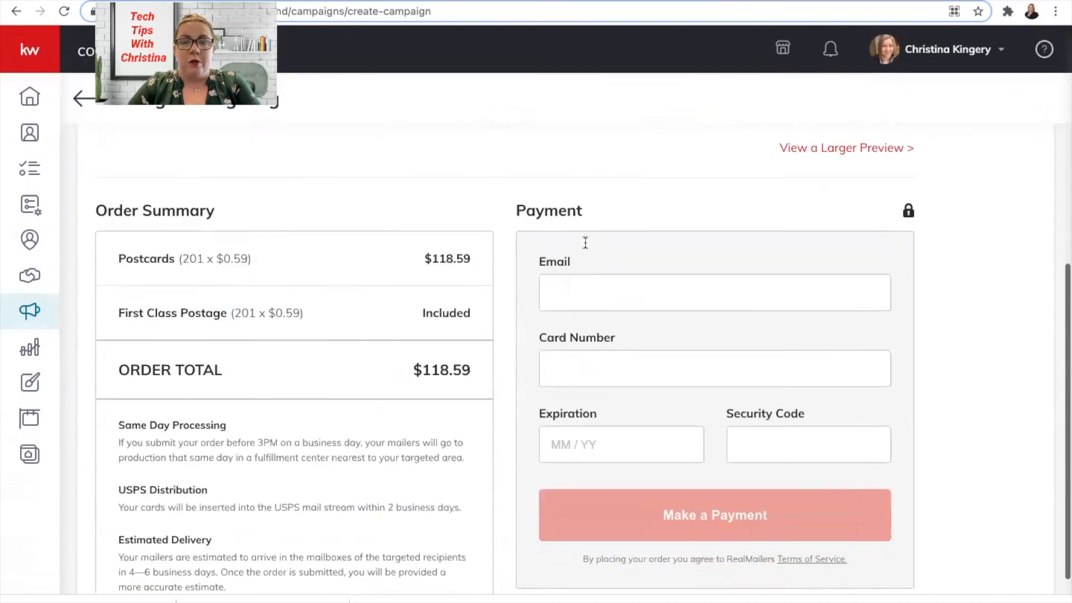
pyautogui.scroll(8, 414, 213)
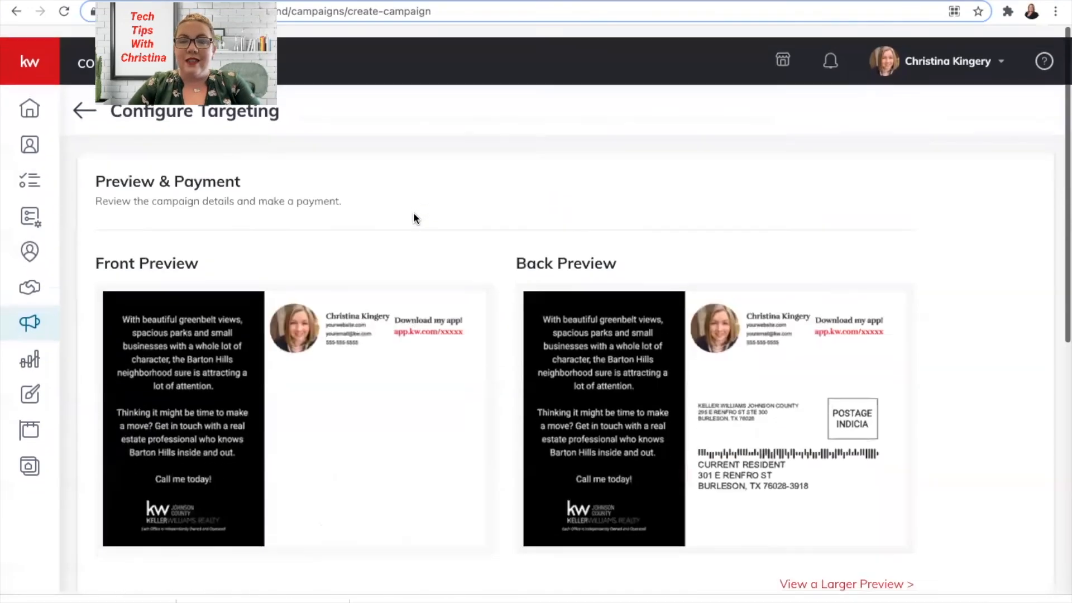